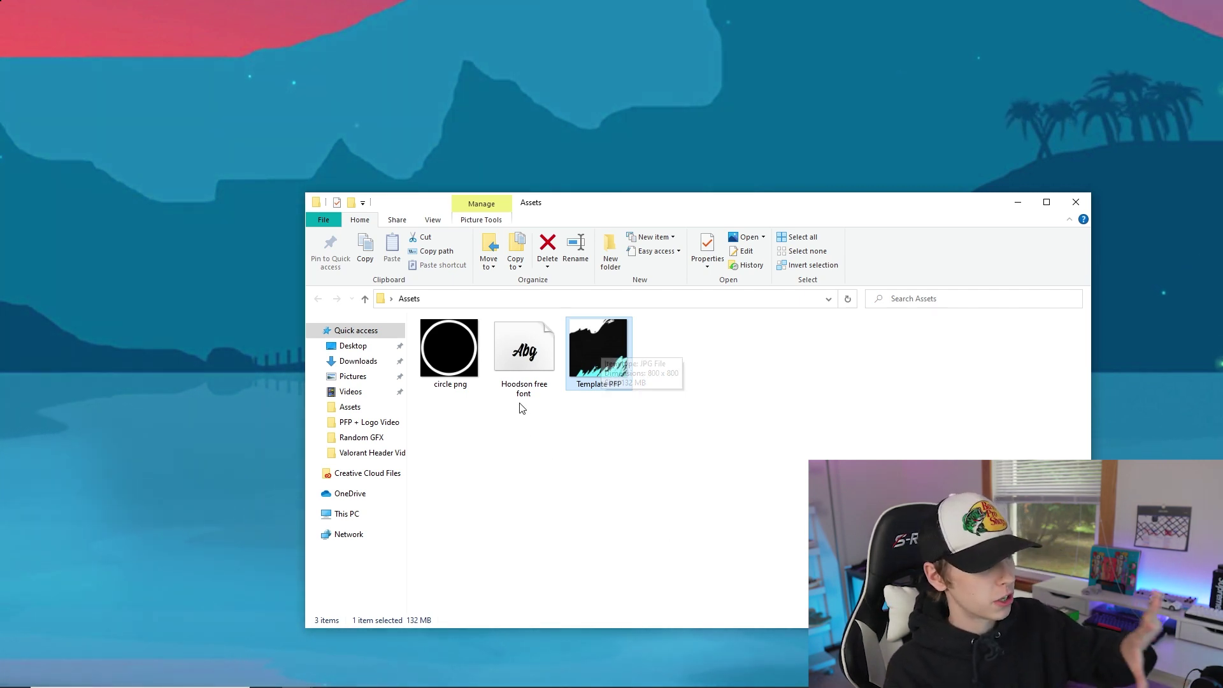
- Close the Assets folder window and move the Assets folder icon to the desktop's top-left
left_click(525, 355)
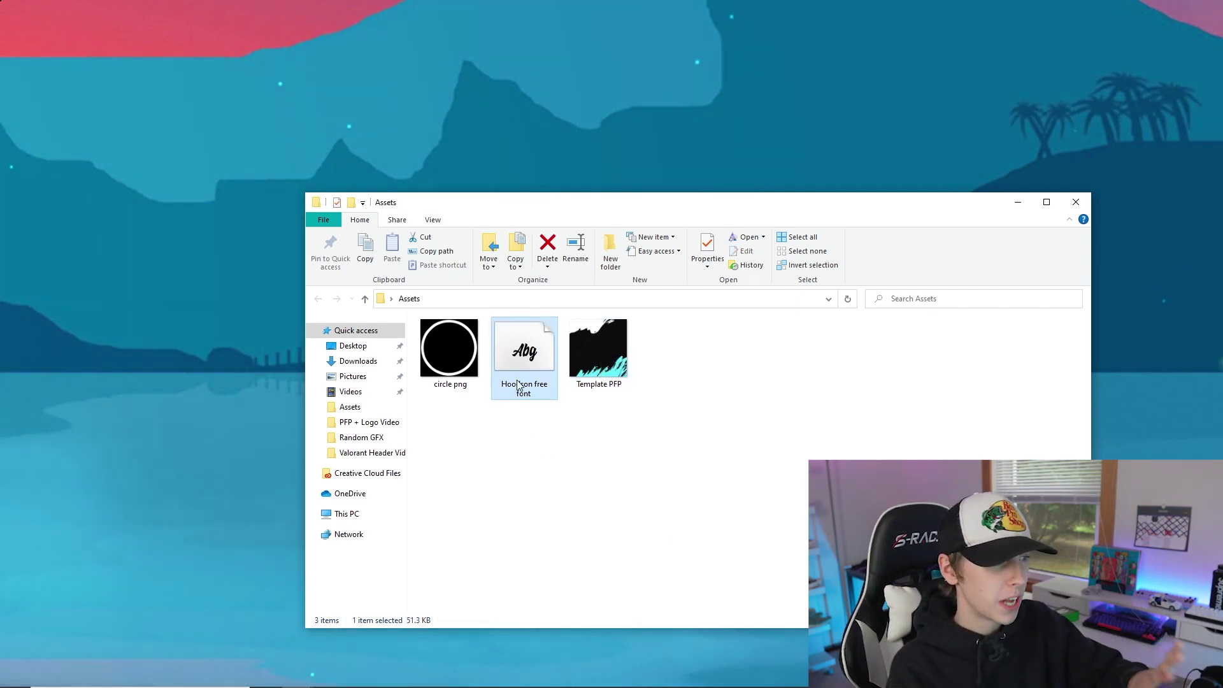
left_click(451, 351)
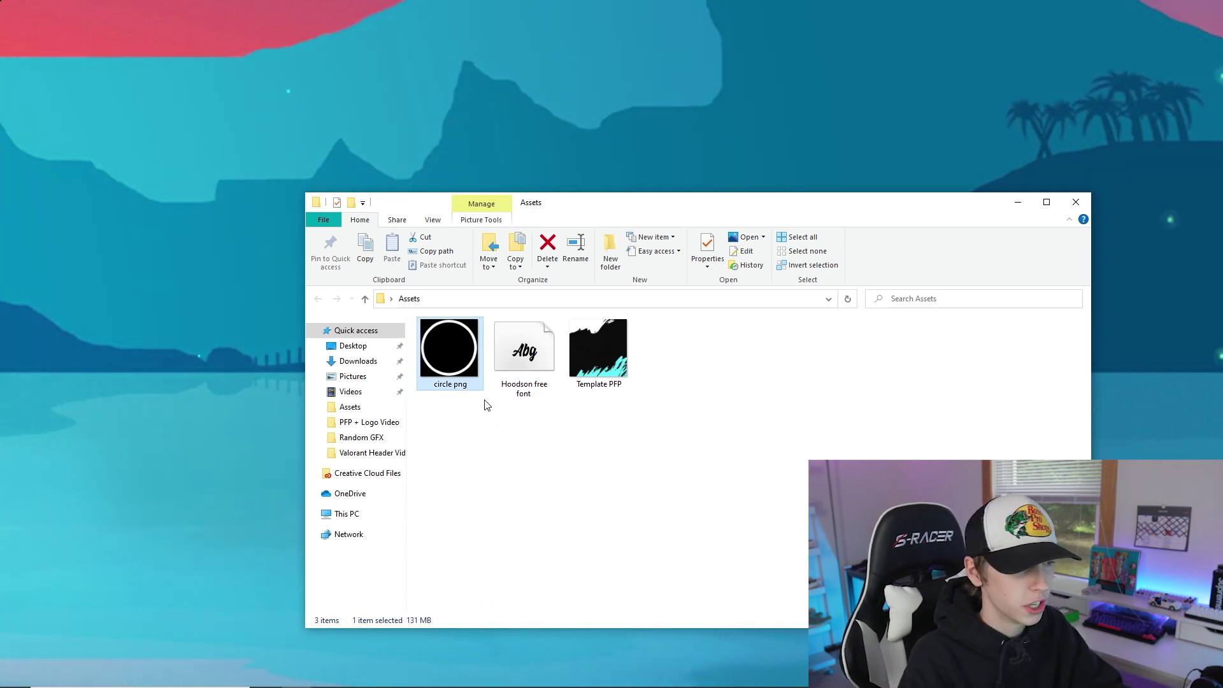
key("alt+F4")
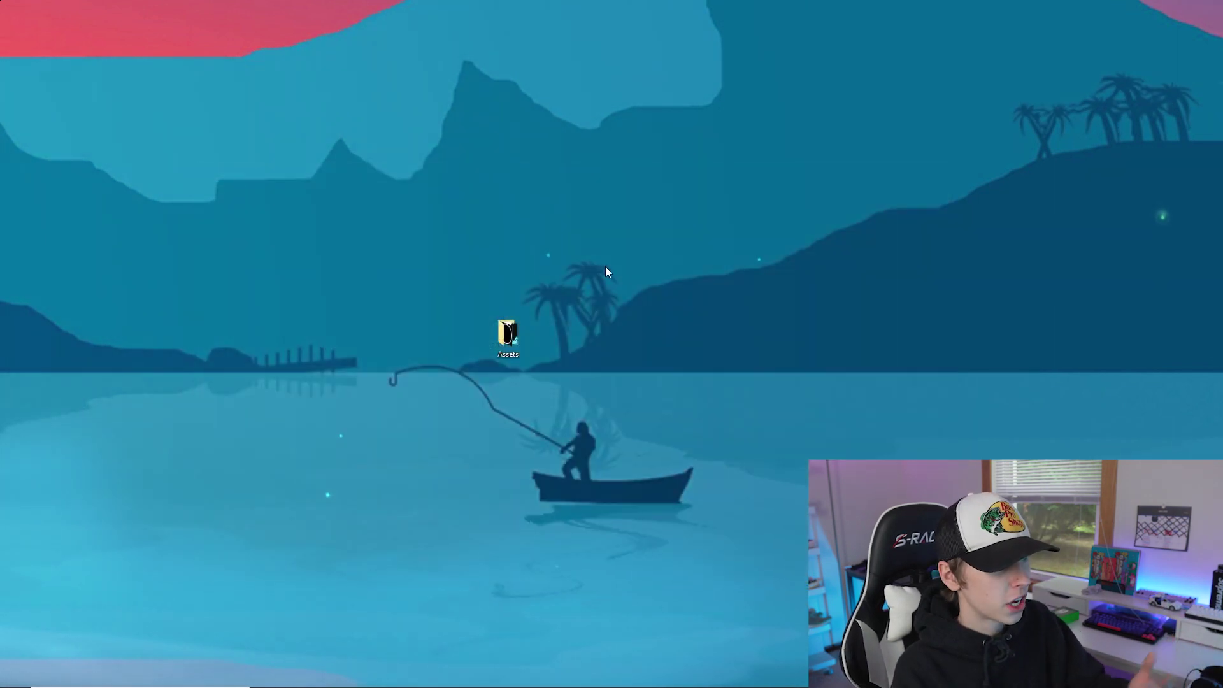
left_click_drag(496, 326, 64, 83)
- Open a new Chrome incognito window from the taskbar
mouse_move(373, 677)
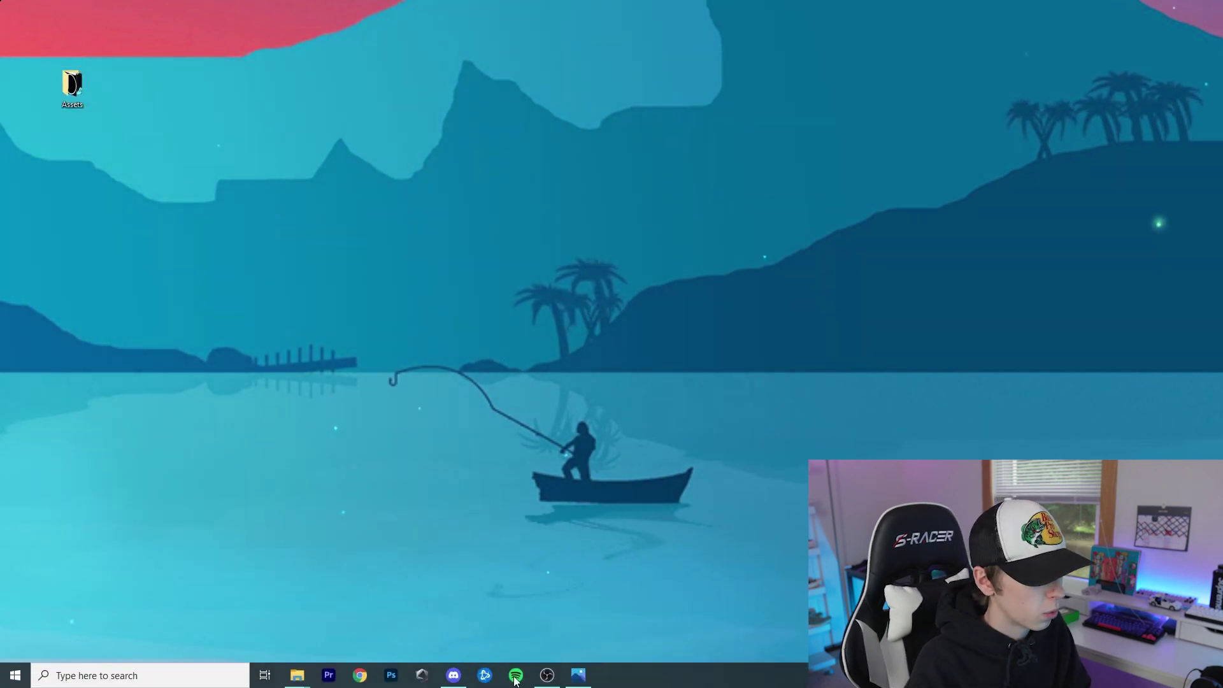
right_click(373, 677)
left_click(399, 553)
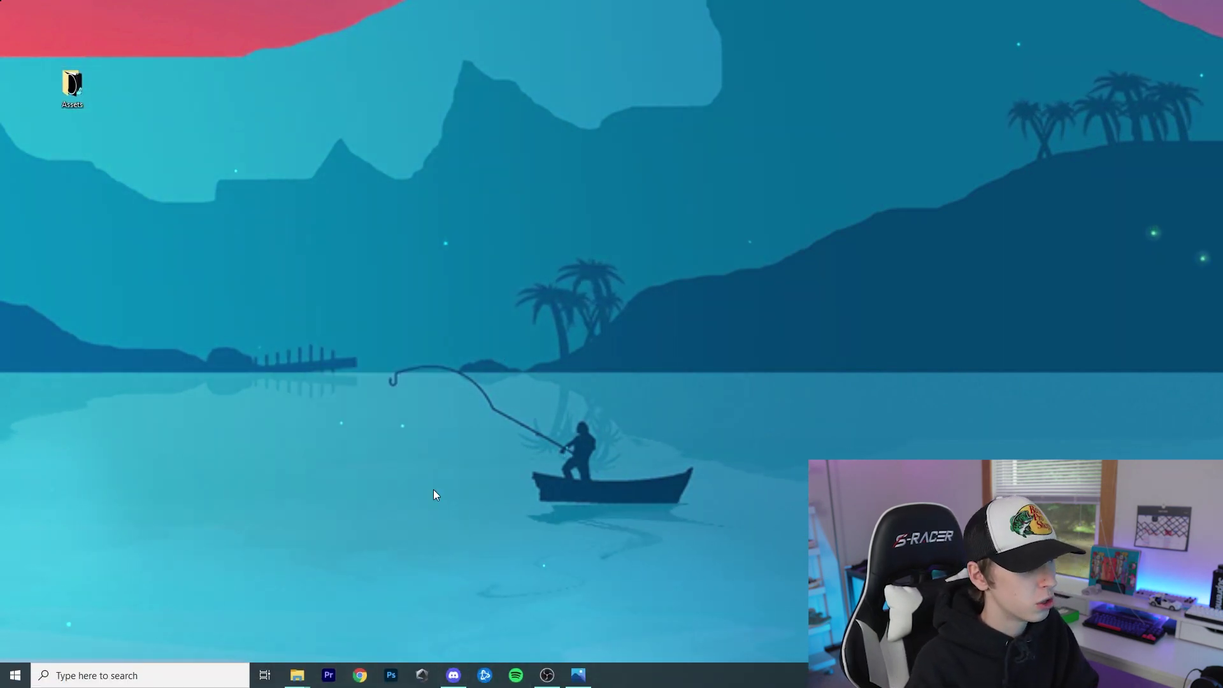
- Go to pixlr.com/e and open Template PFP from Desktop > Assets in the editor
type("pixlr.com/e")
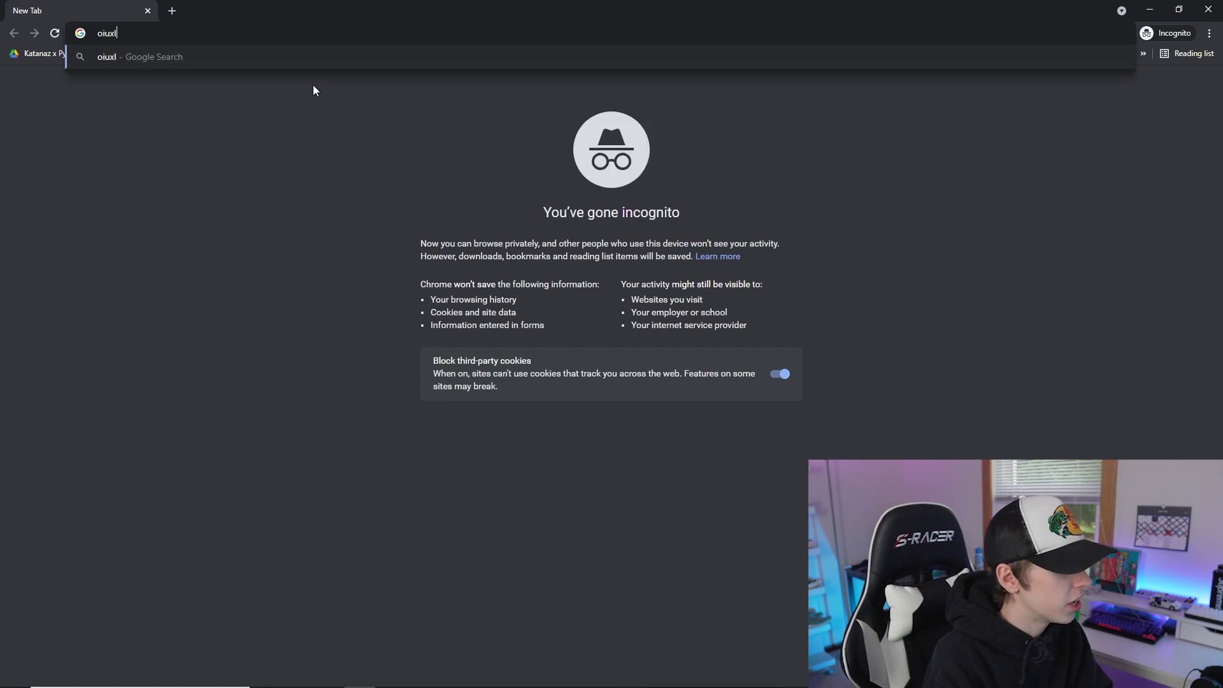
key("Return")
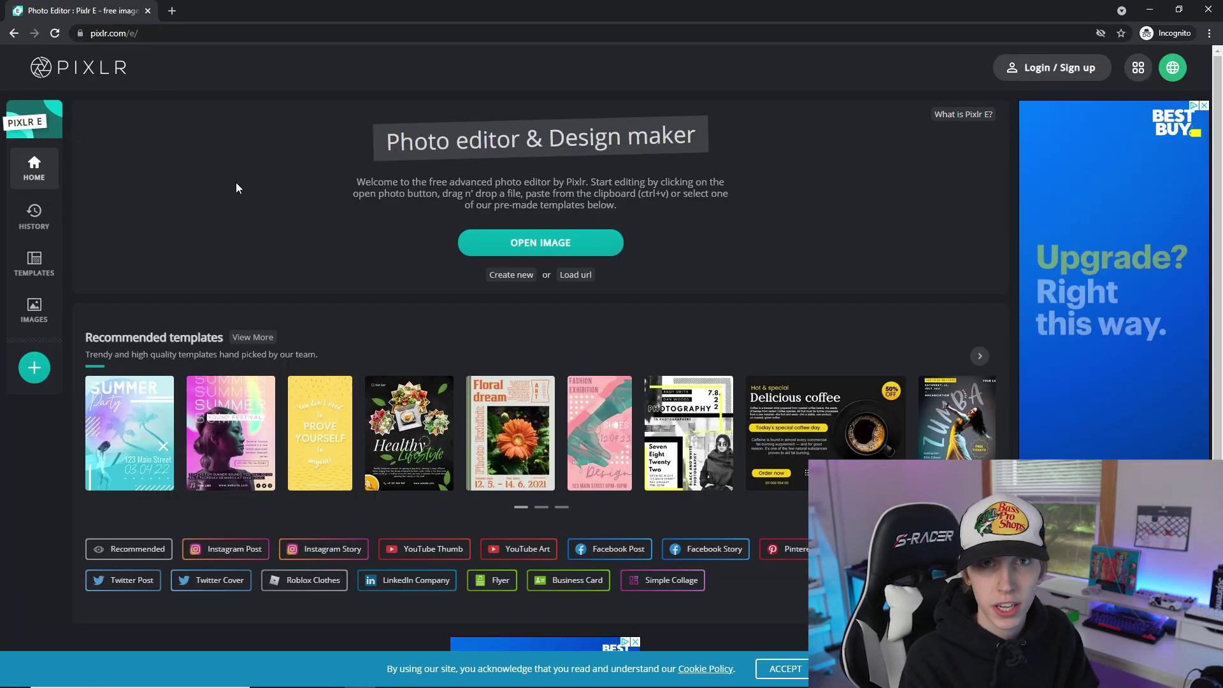
left_click(505, 237)
scroll(654, 382, "down", 10)
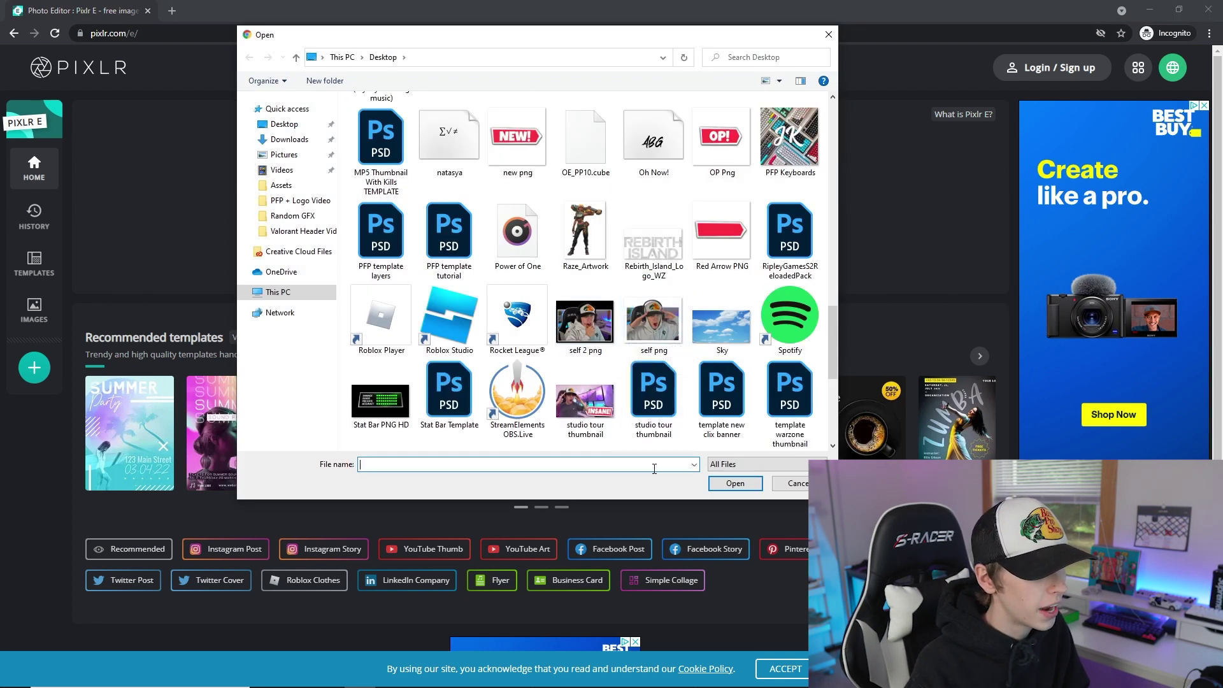
scroll(637, 411, "down", 4)
left_click(281, 185)
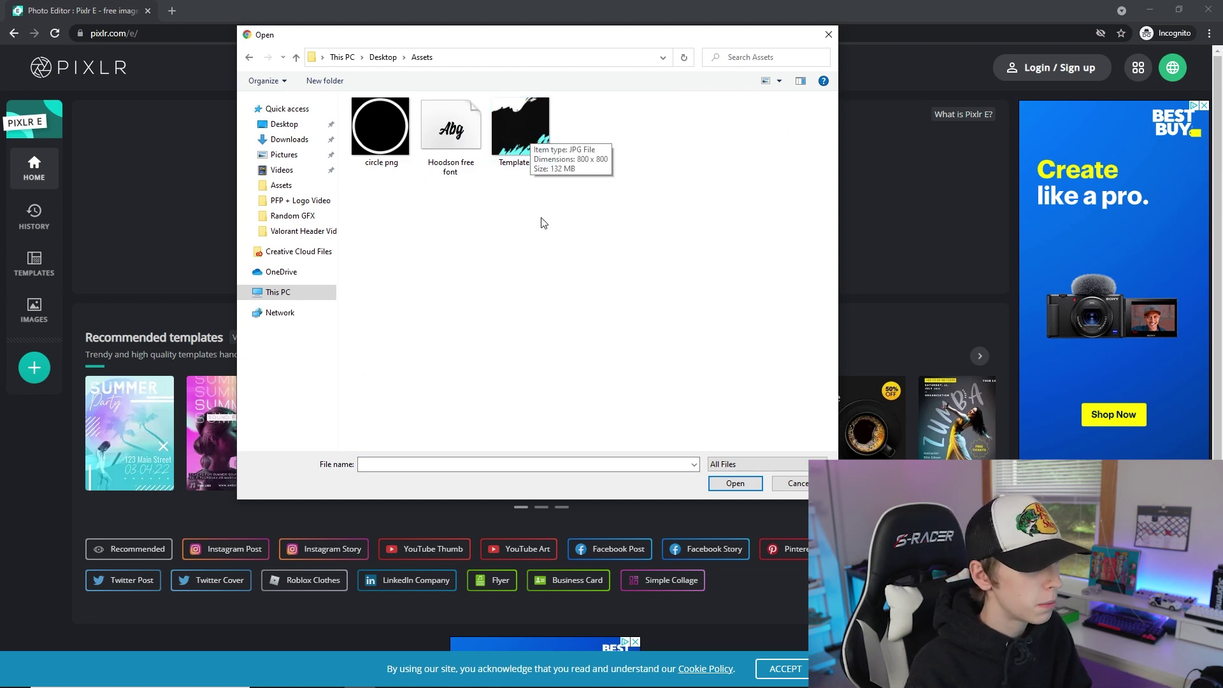
double_click(520, 125)
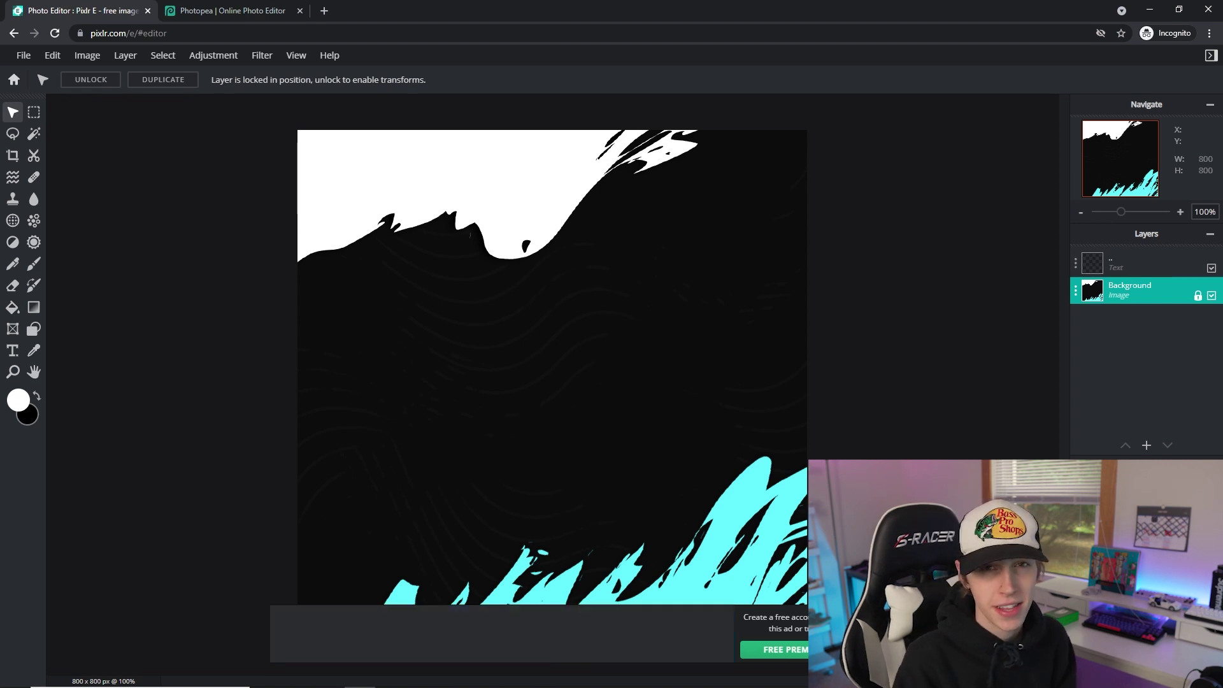
- Add a placeholder text box on the template and set its font to Hoodson free font
left_click(12, 350)
left_click(456, 324)
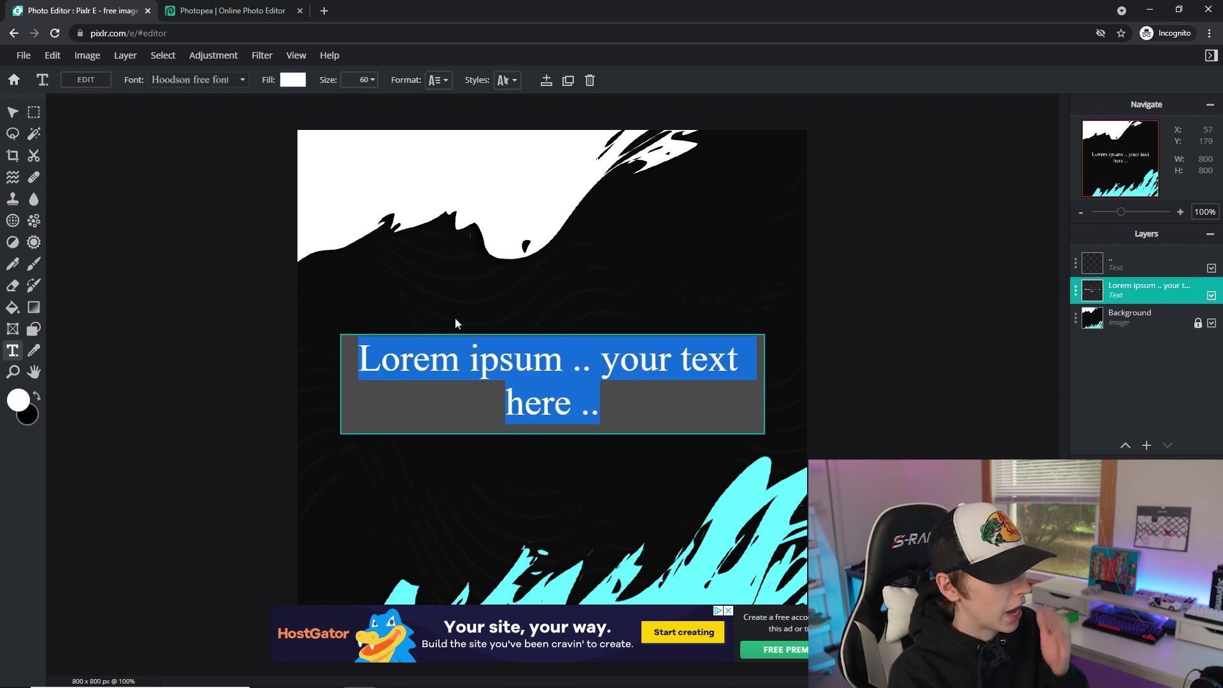
left_click(233, 80)
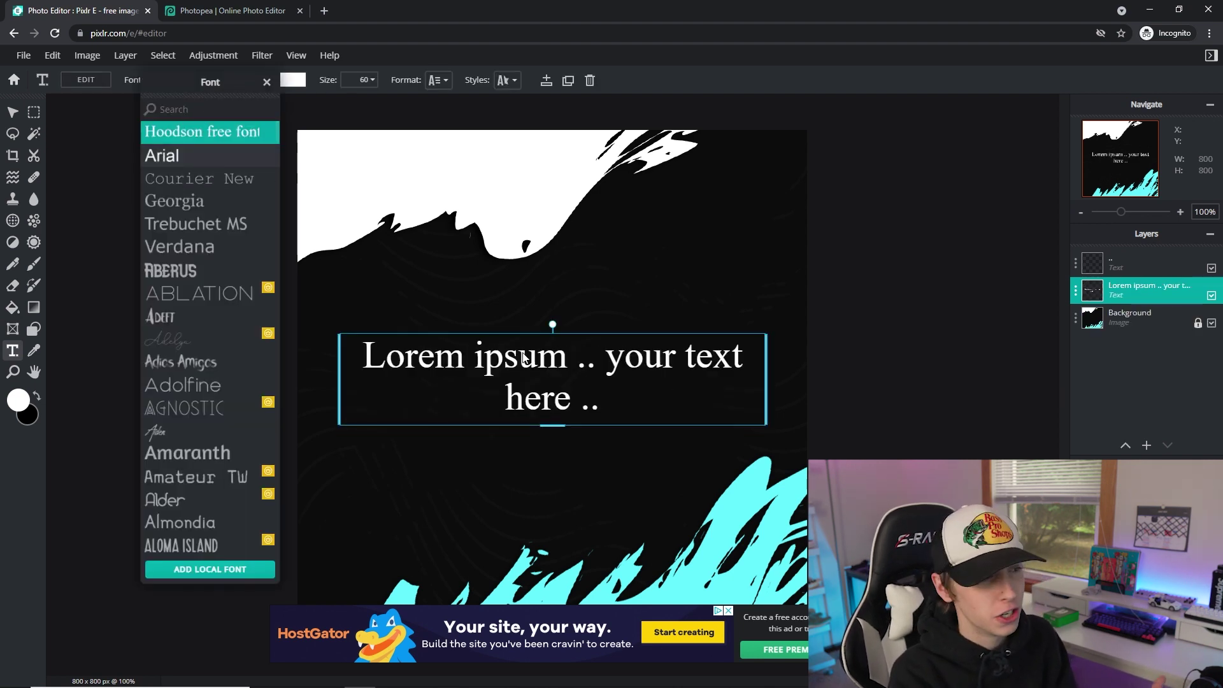
left_click(202, 132)
left_click(221, 84)
left_click(221, 84)
- Edit the top placeholder text layer, then switch to the Photopea tab
left_click(669, 399)
double_click(610, 374)
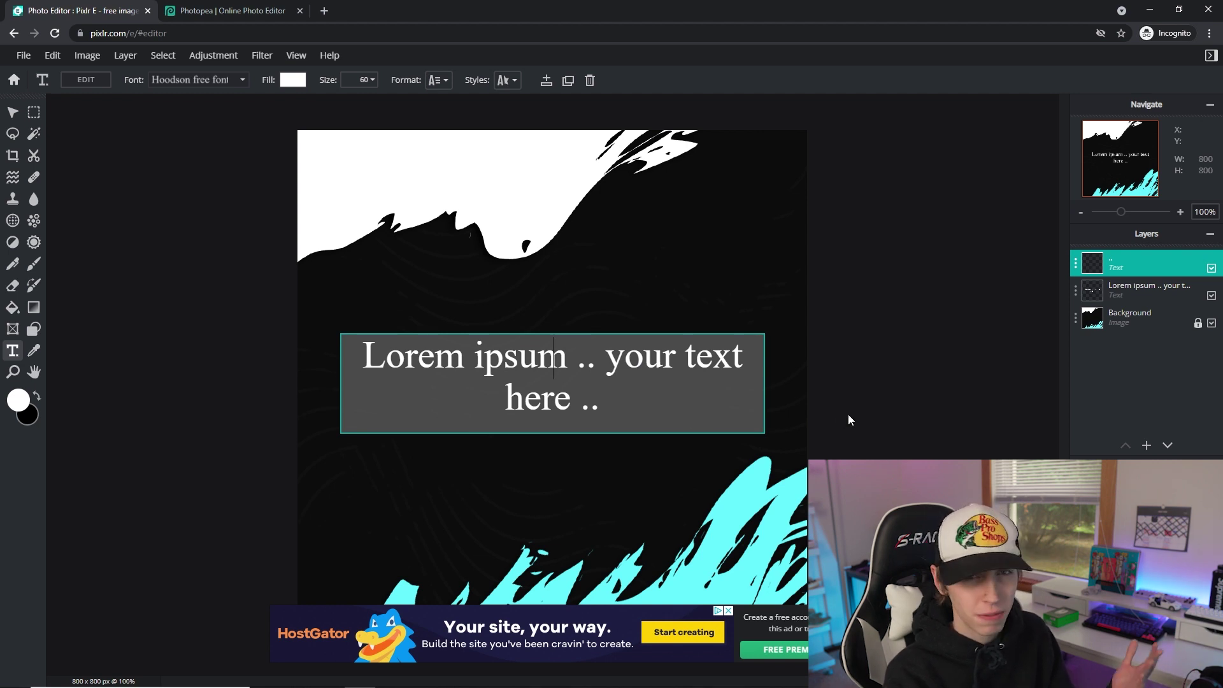
left_click(770, 410)
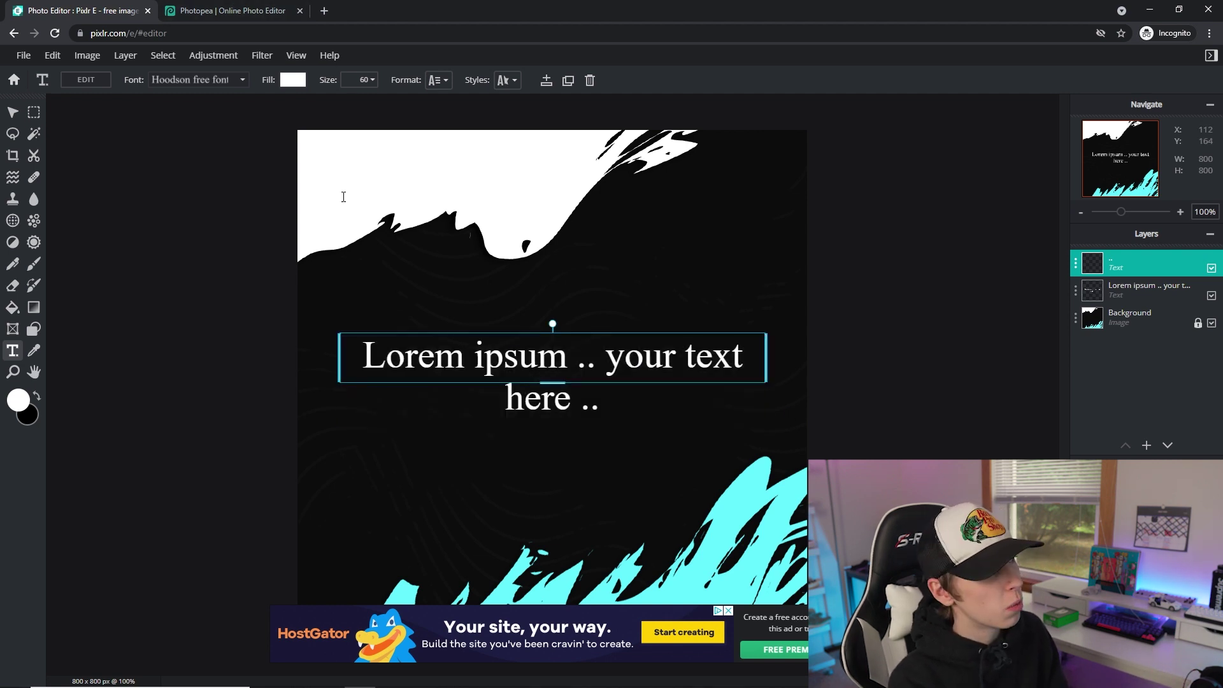
left_click(232, 11)
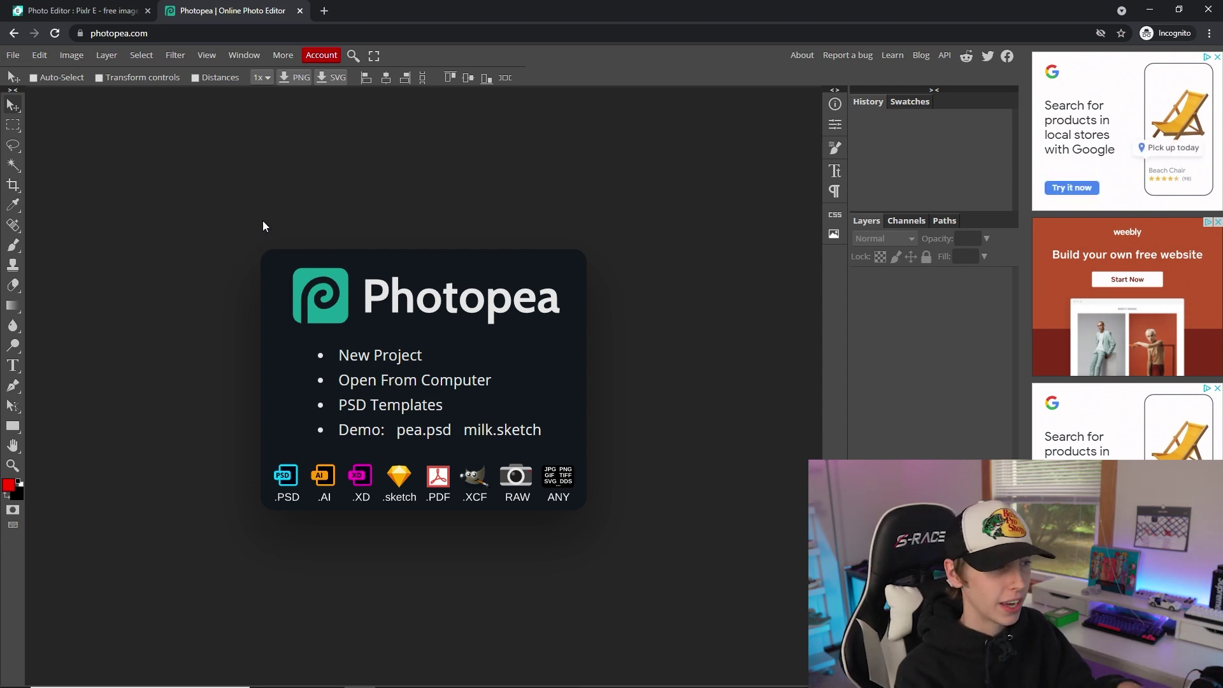
- Create a new 800×800 Photopea document with a transparent background
left_click(13, 57)
left_click(32, 75)
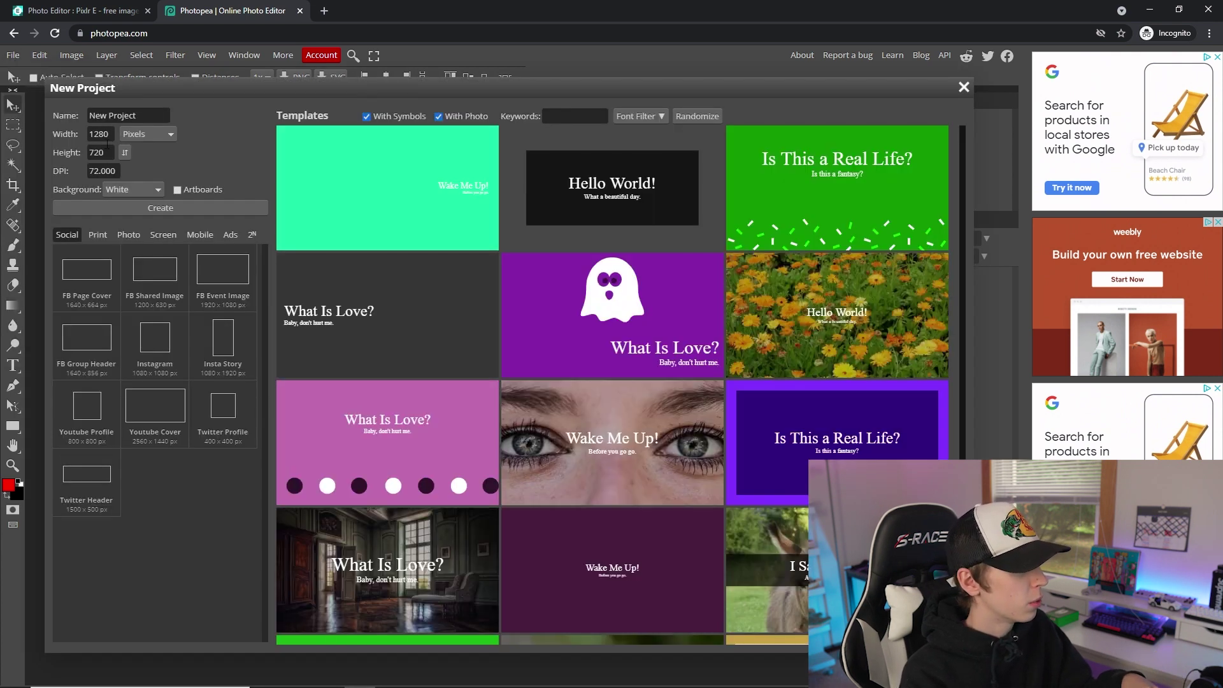
left_click(100, 134)
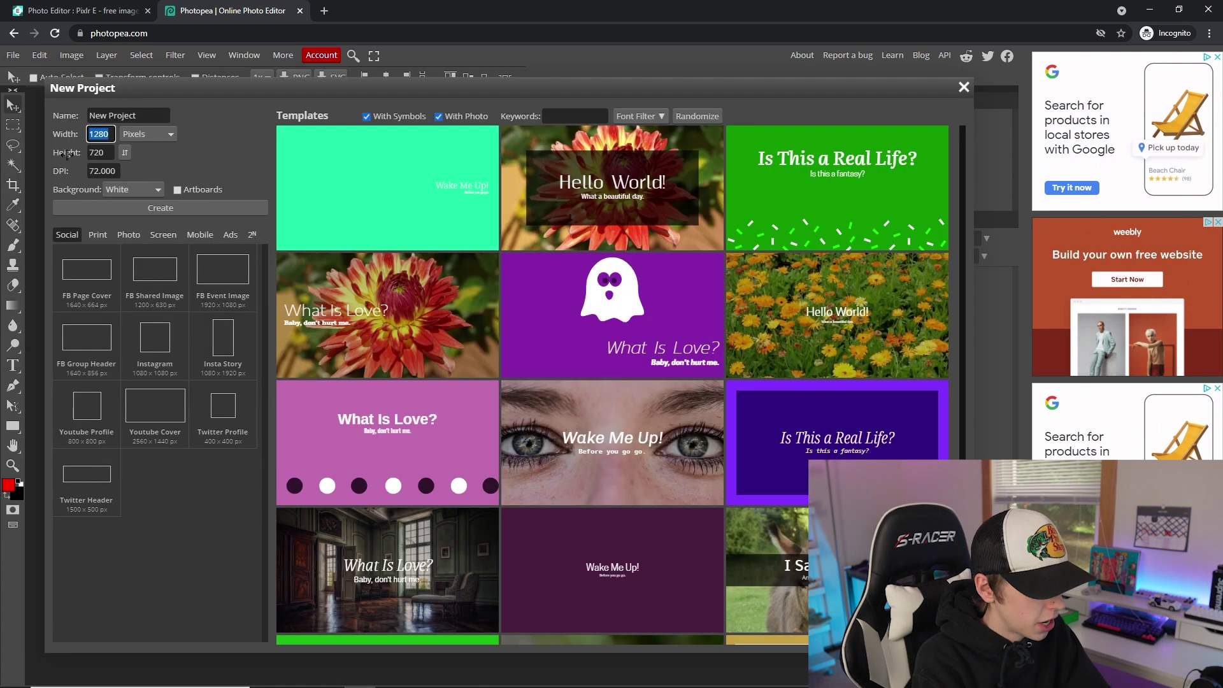
type("800")
key("Tab")
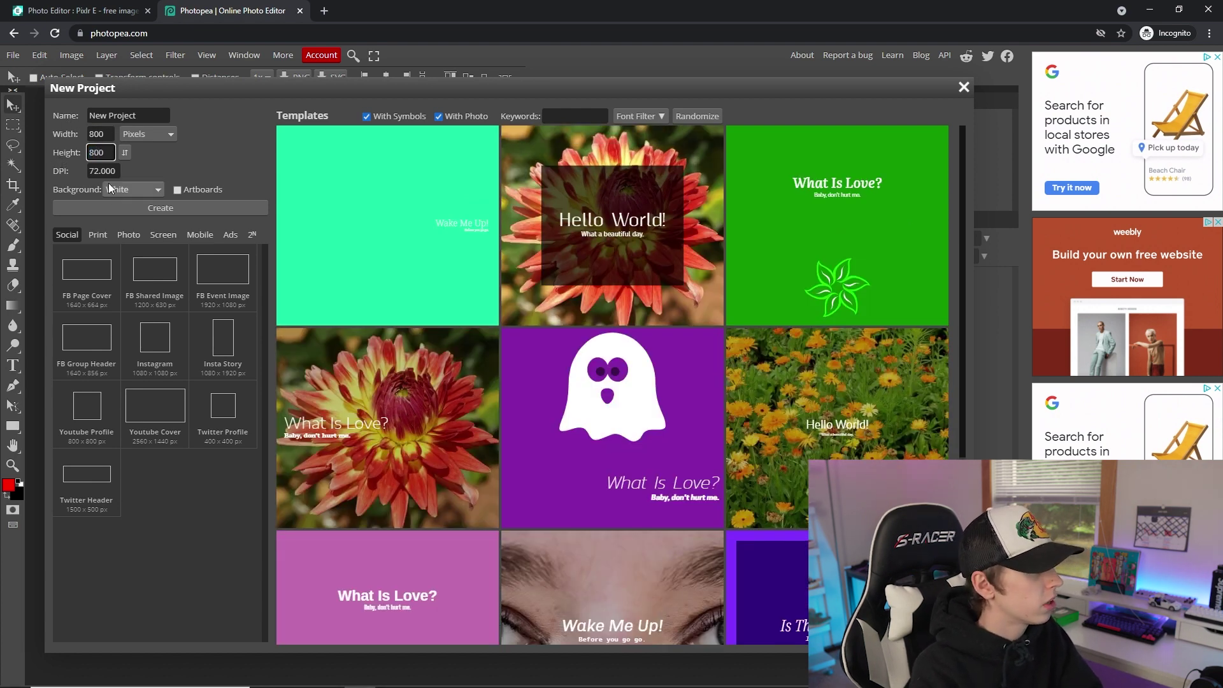
left_click(159, 187)
left_click(153, 229)
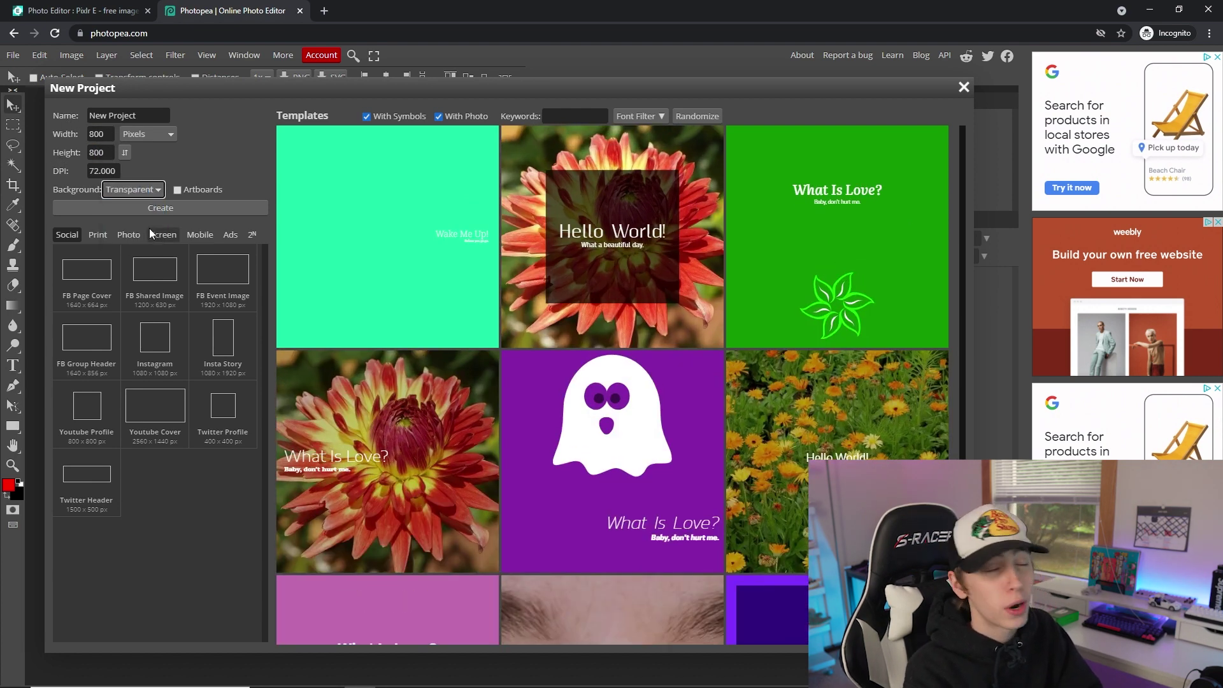
left_click(180, 208)
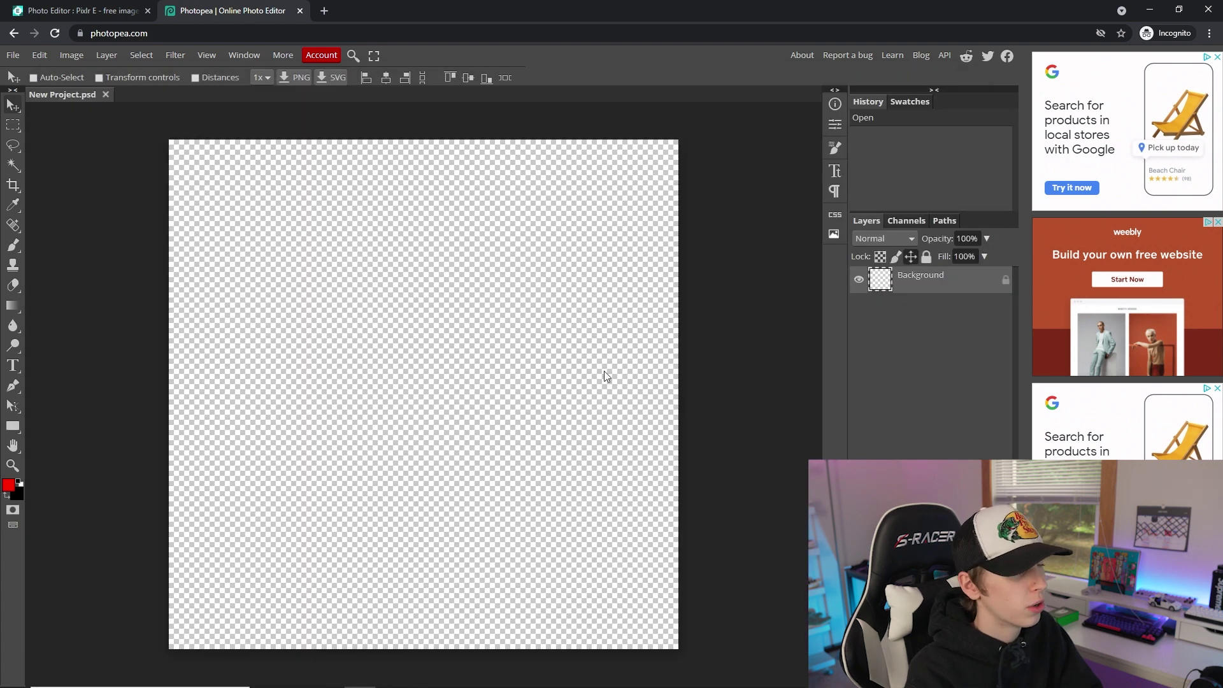
- Start a text layer on the canvas with text size 121 px
left_click(14, 366)
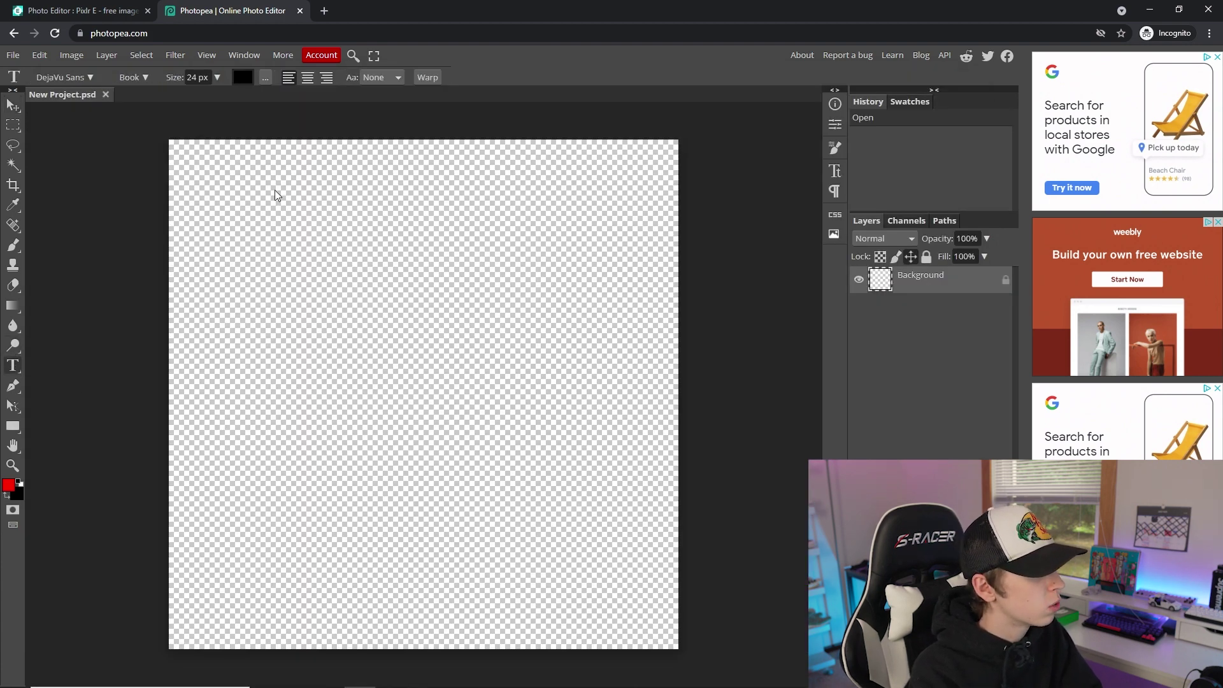
left_click(328, 313)
left_click(217, 77)
left_click_drag(205, 99, 215, 100)
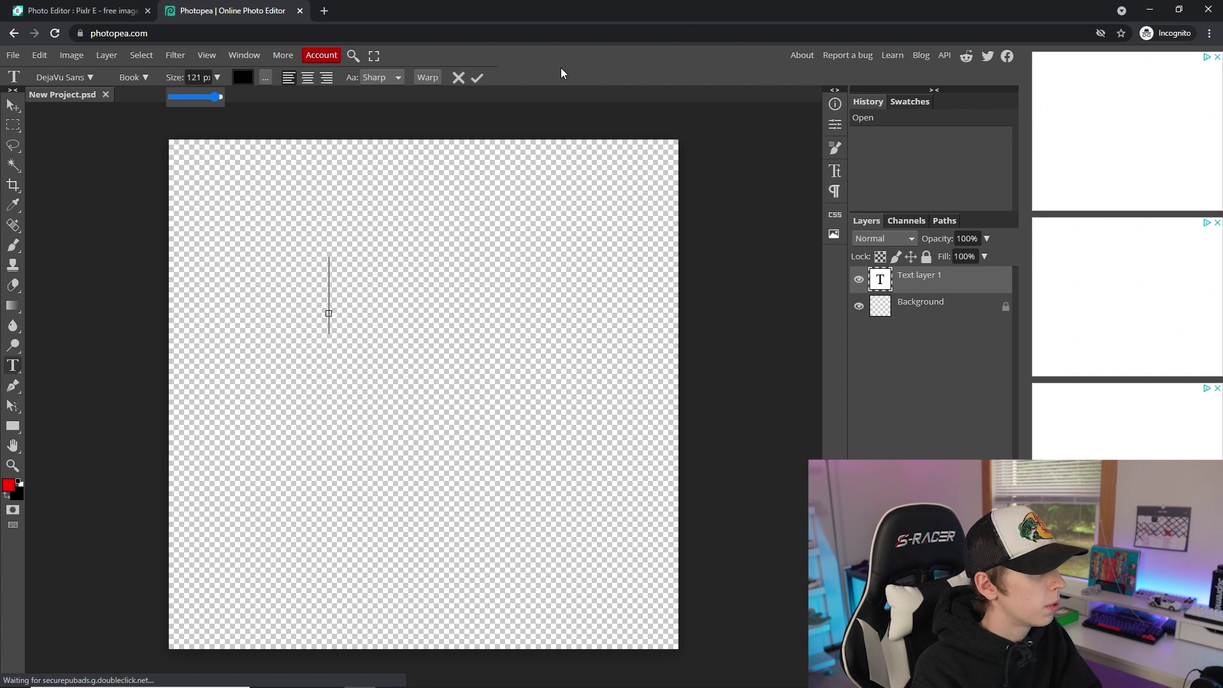
- Load the Hoodson free font file from Desktop > Assets and keep it for next time
left_click(88, 76)
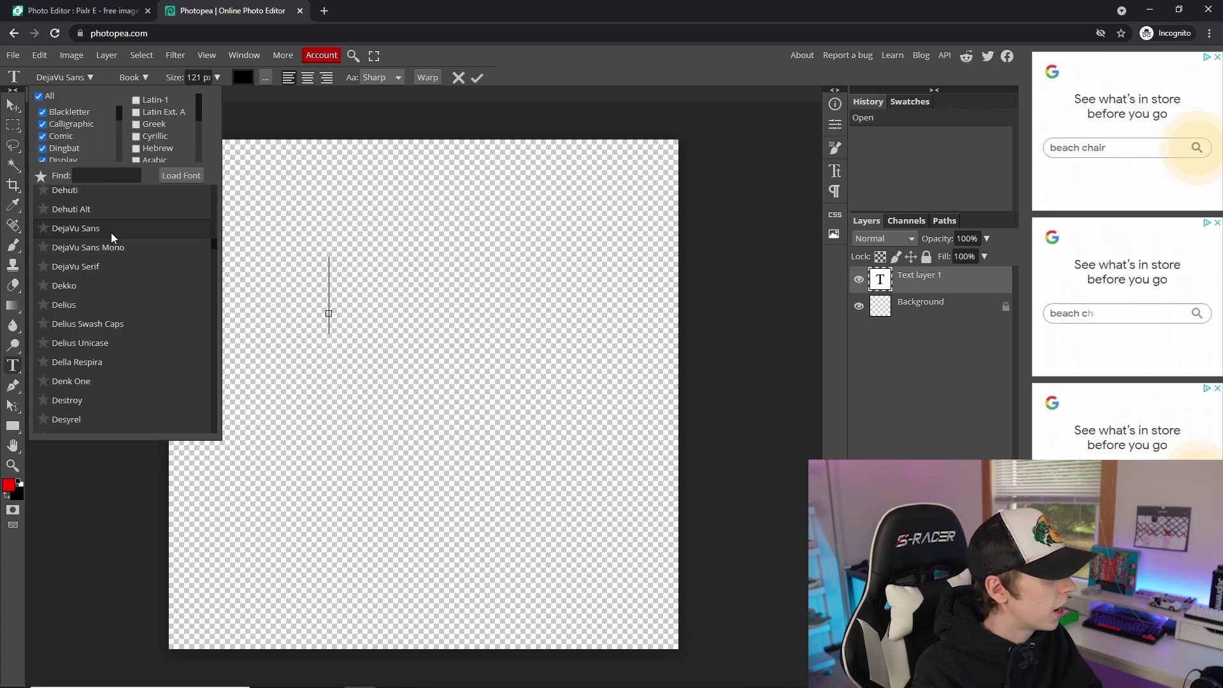
scroll(212, 246, "down", 10)
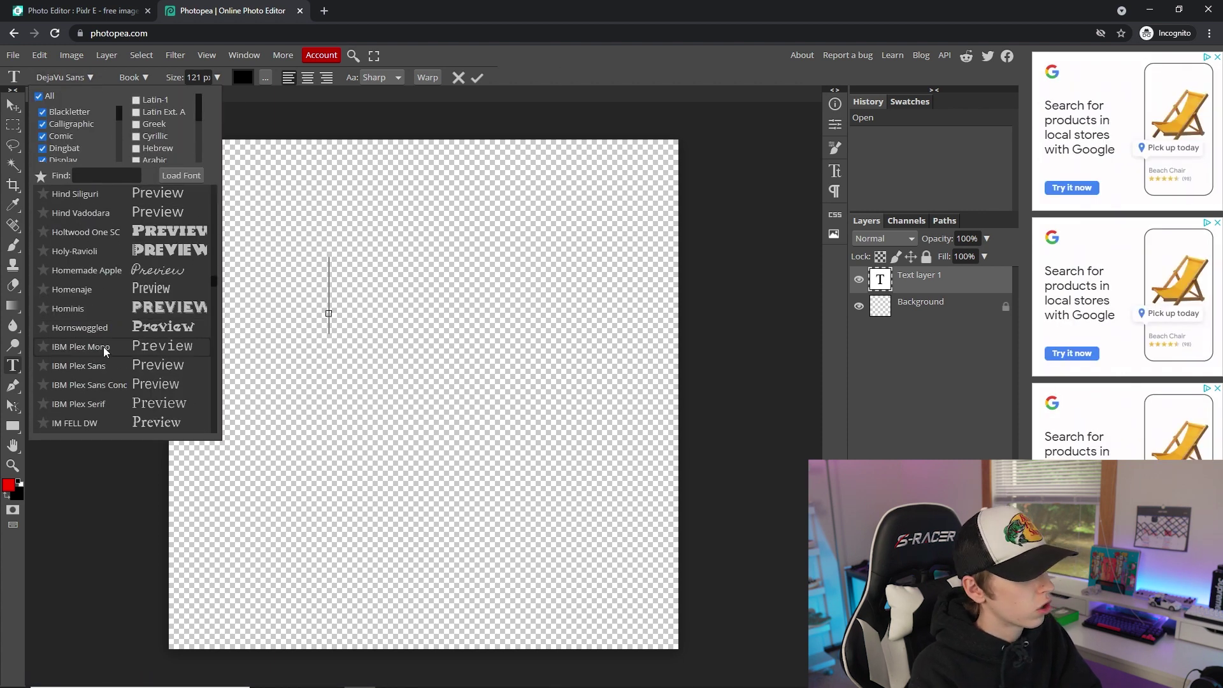
left_click(181, 176)
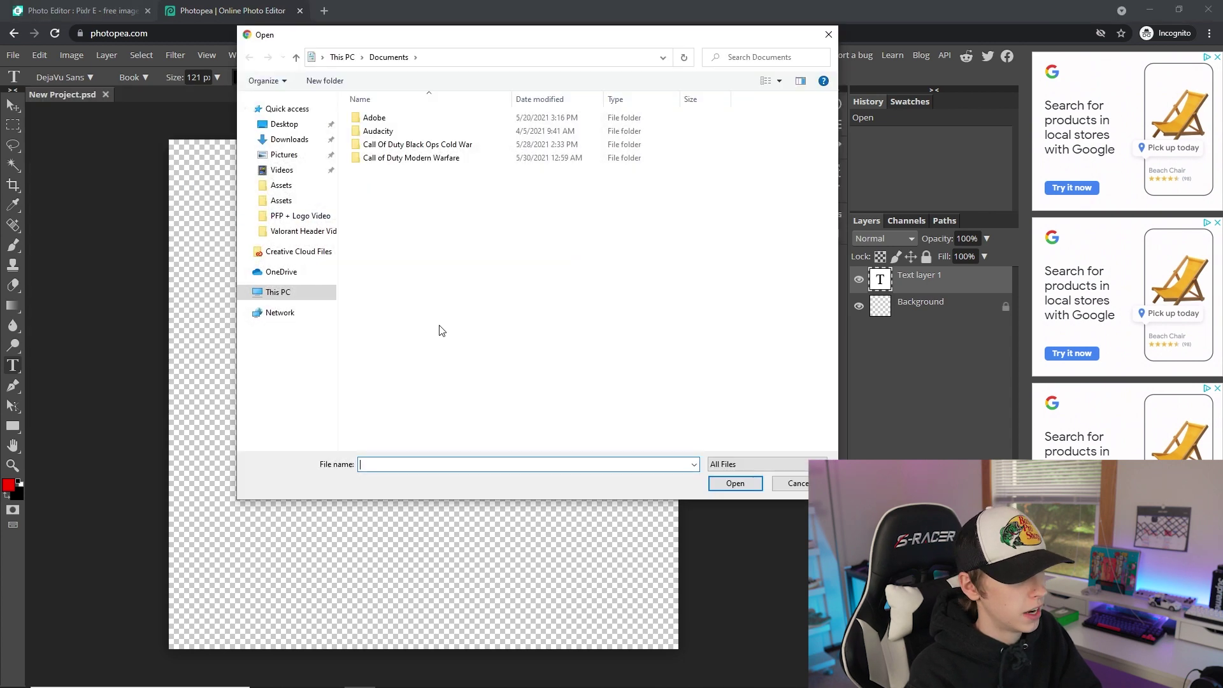
left_click(300, 133)
scroll(604, 347, "down", 5)
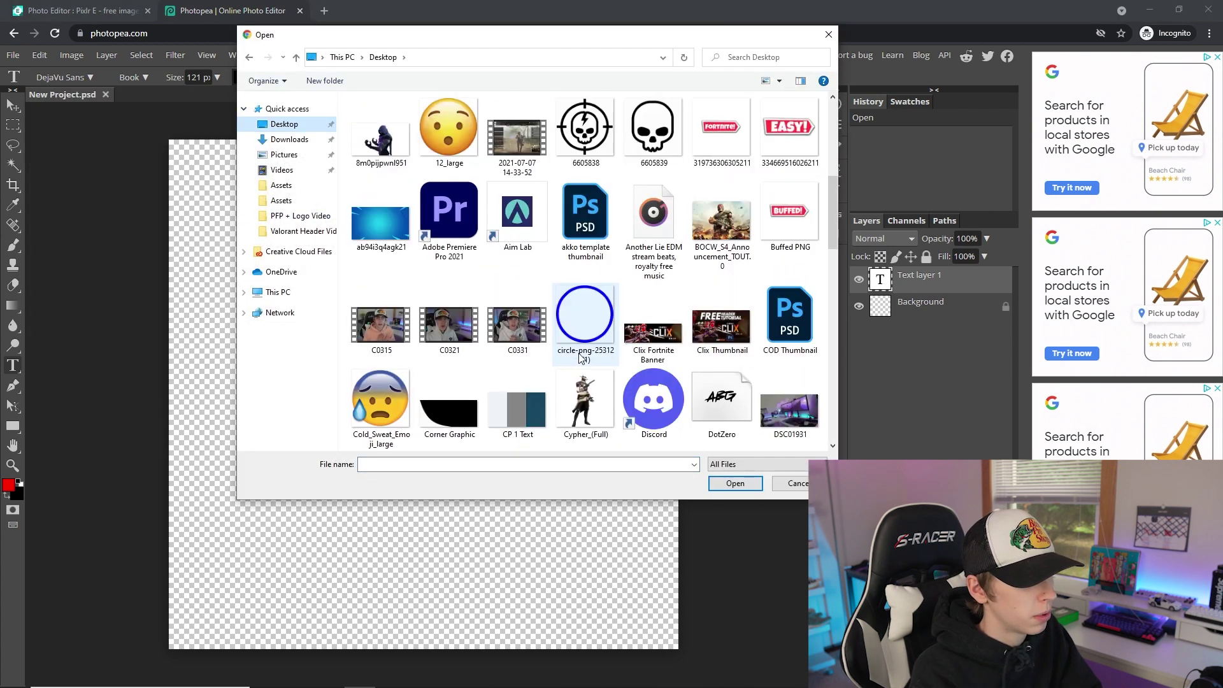
scroll(604, 347, "down", 3)
scroll(604, 347, "down", 5)
scroll(631, 404, "up", 15)
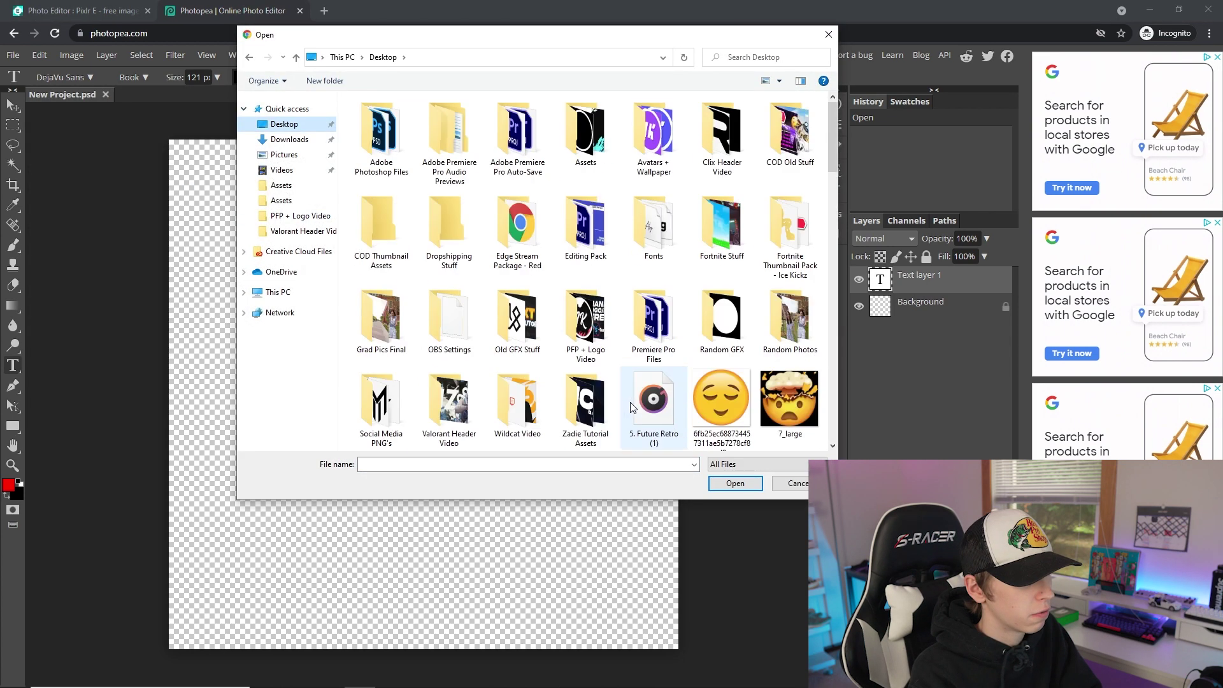
double_click(502, 158)
double_click(450, 135)
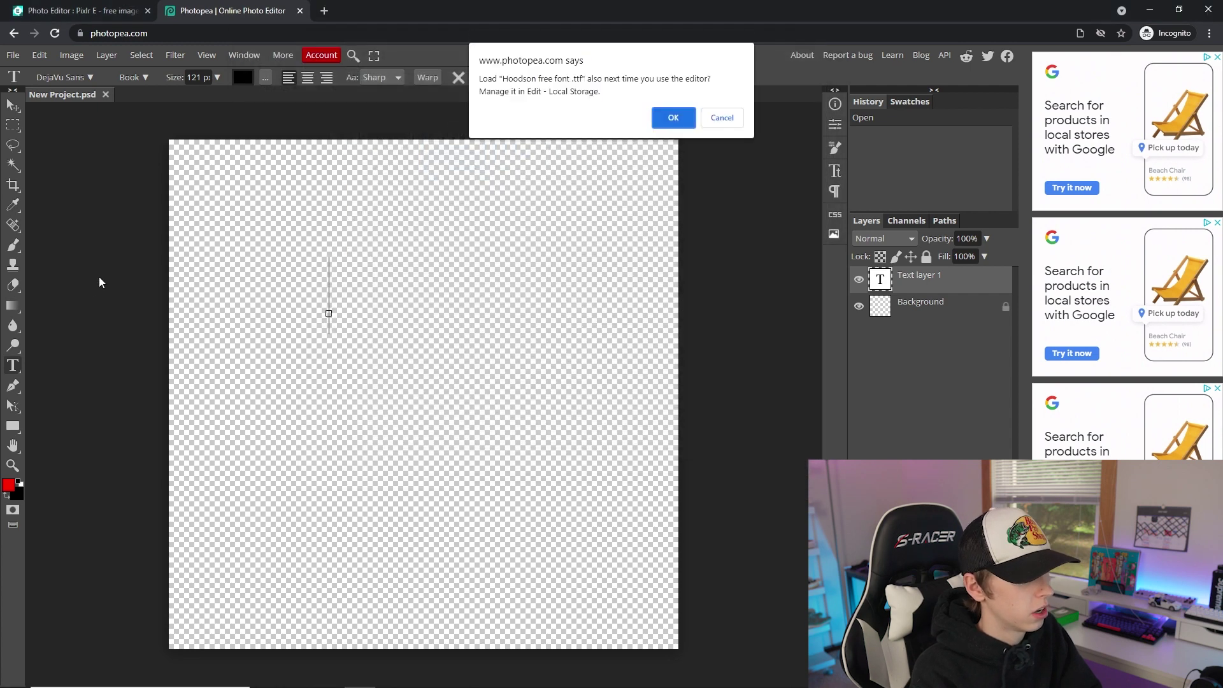
left_click(672, 118)
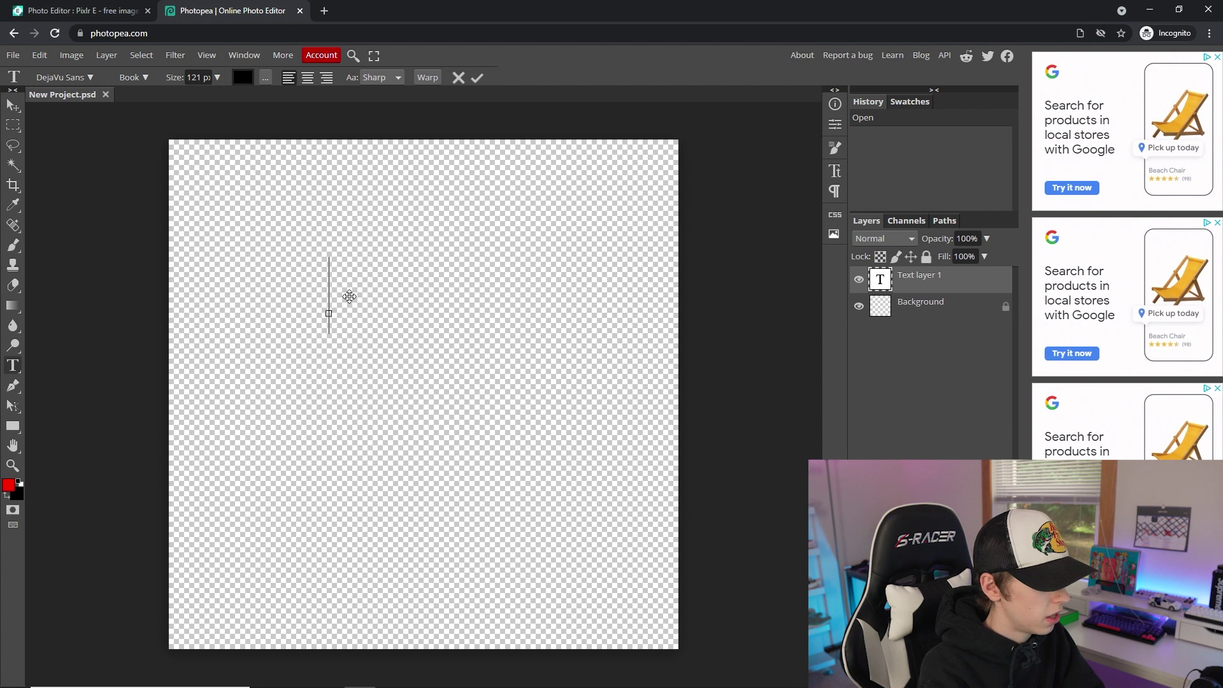
- Choose Hoodson Script as the text font
left_click(63, 77)
scroll(124, 356, "down", 15)
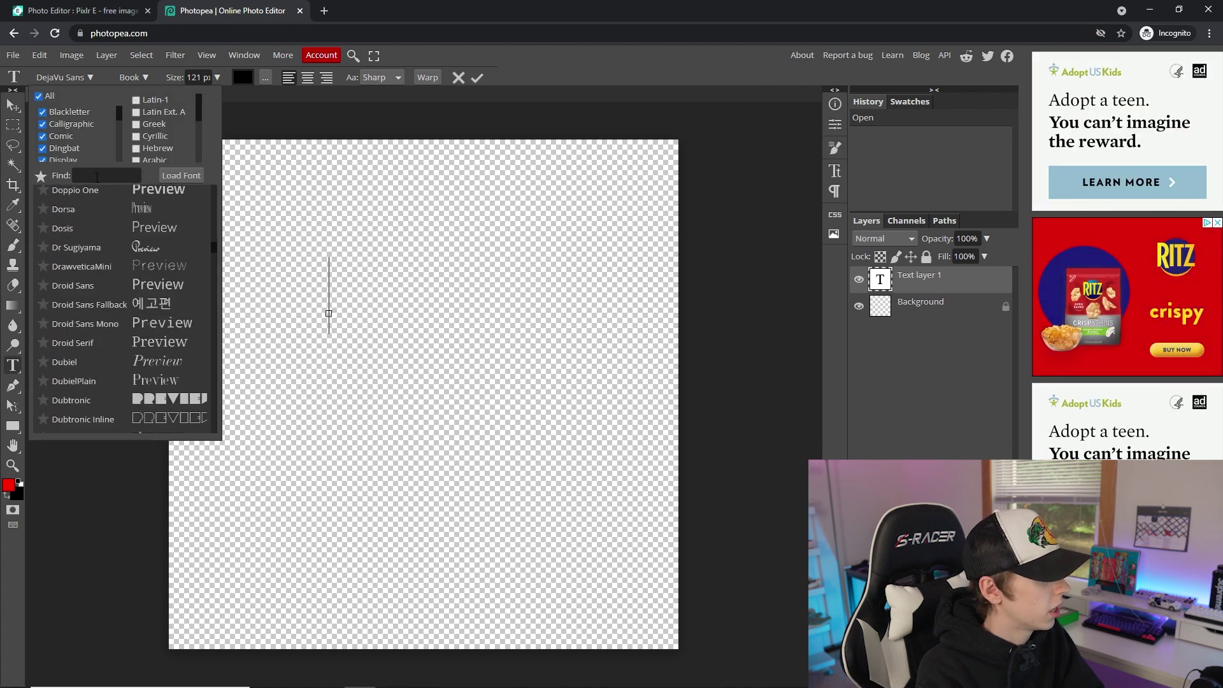
type("hoo")
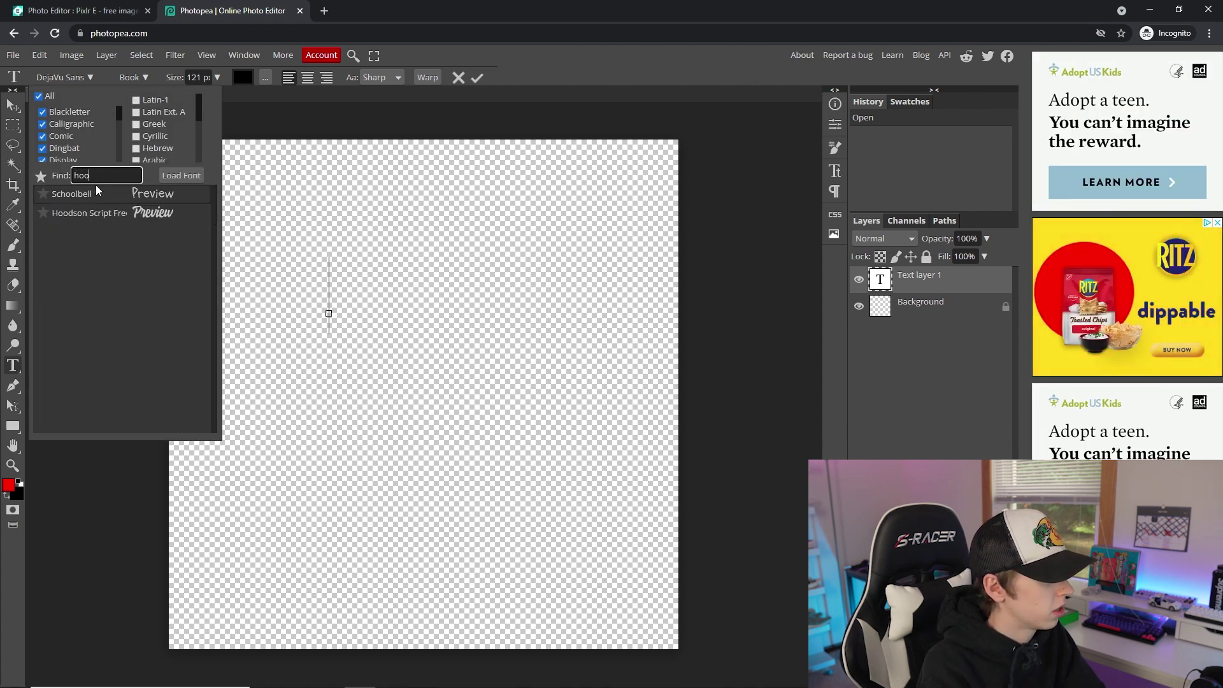
left_click(132, 214)
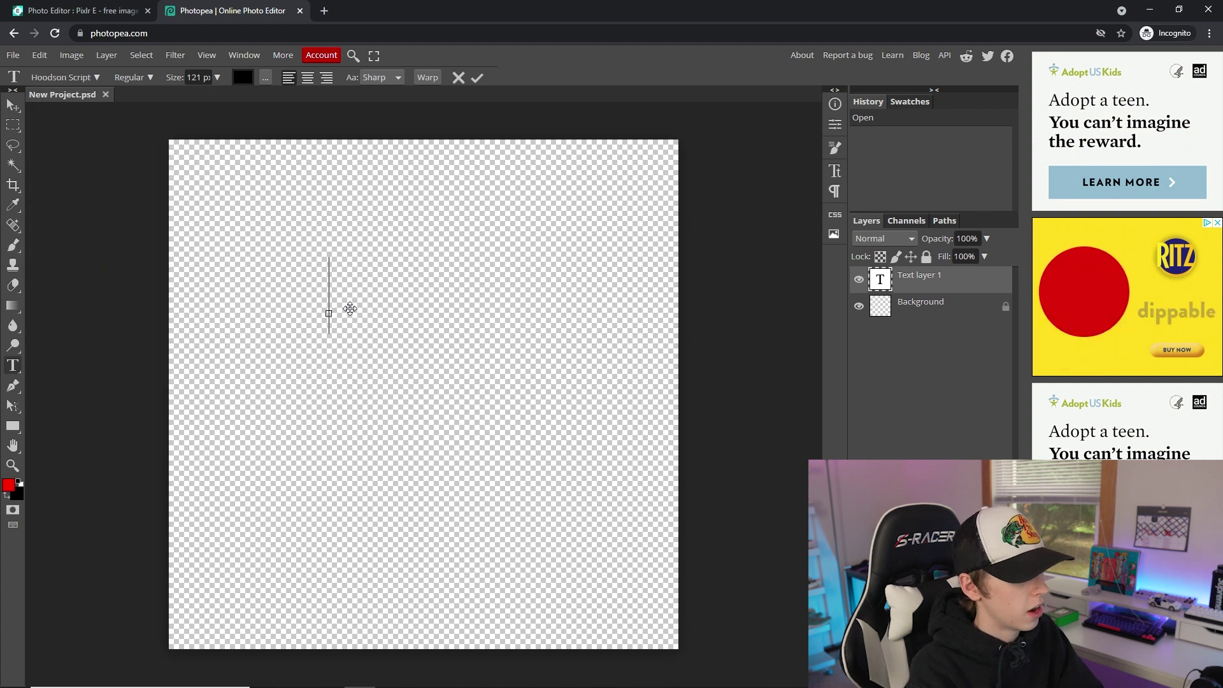
- Type and erase test words like 'Ice Kickz', ending with the text 'IK' selected
type("I")
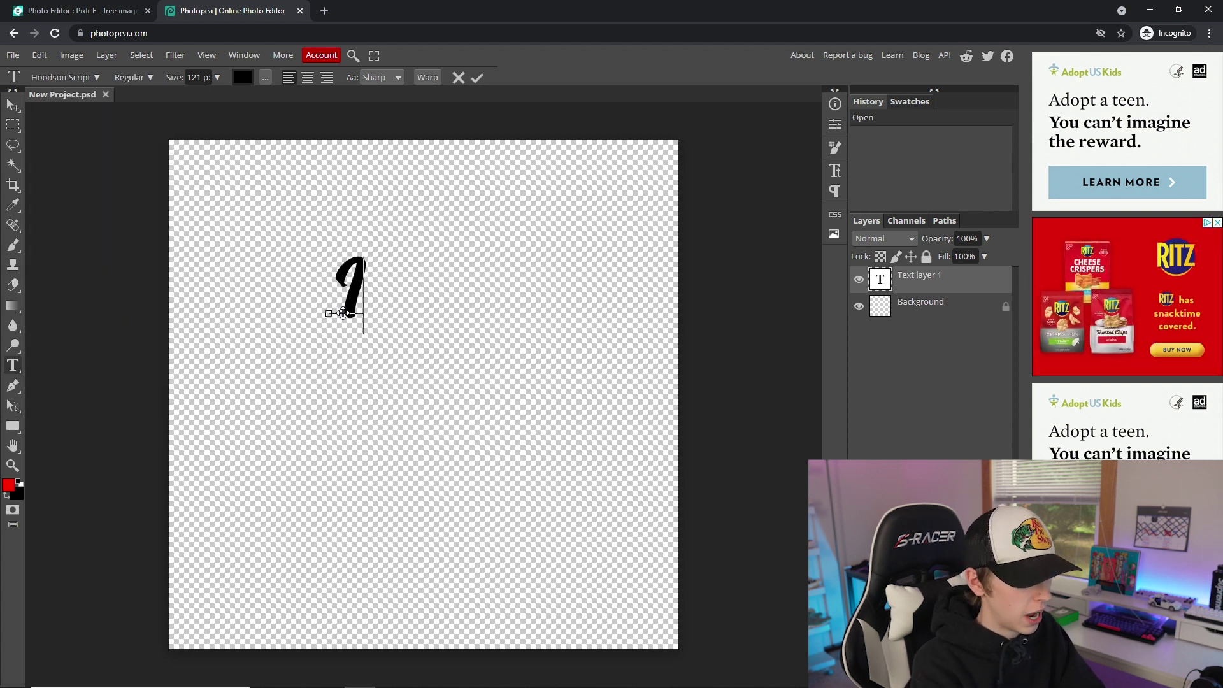
key("BackSpace")
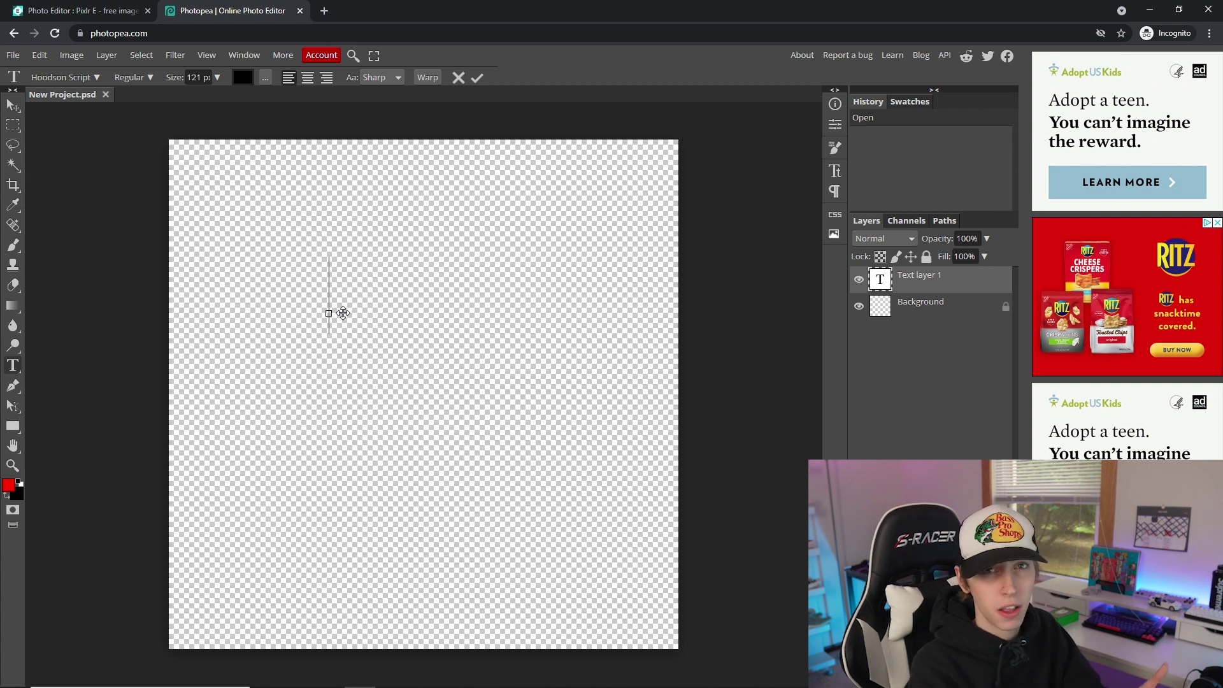
type("IK")
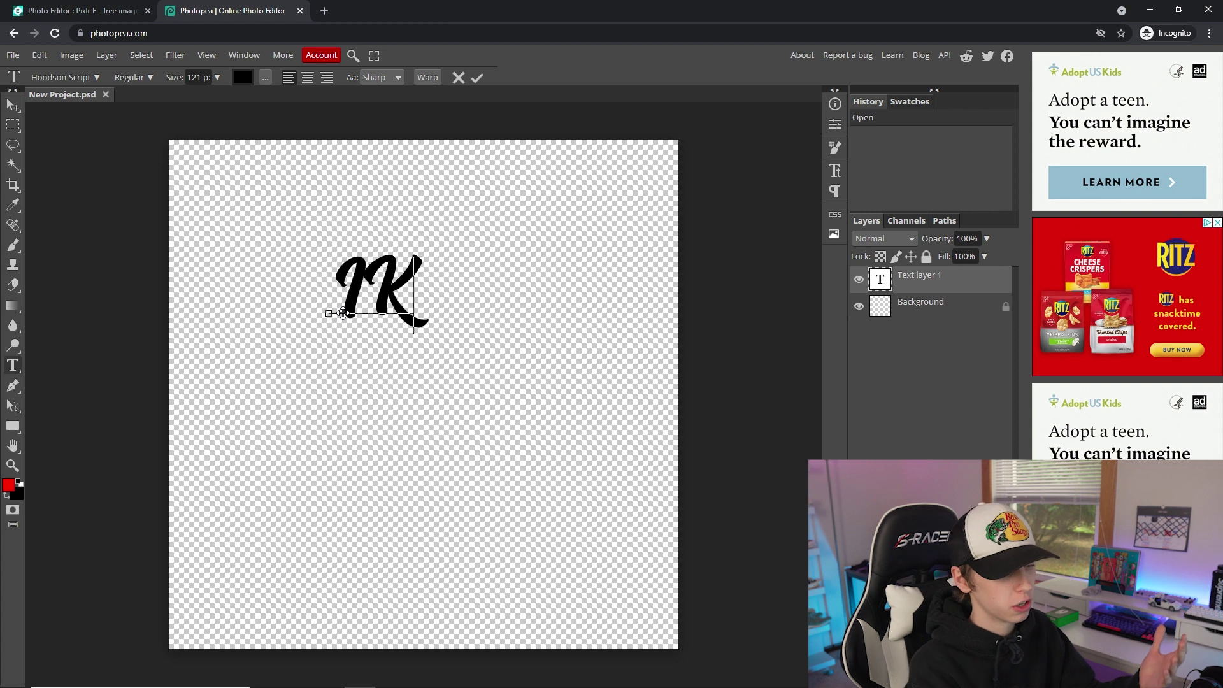
key("BackSpace")
key("BackSpace")
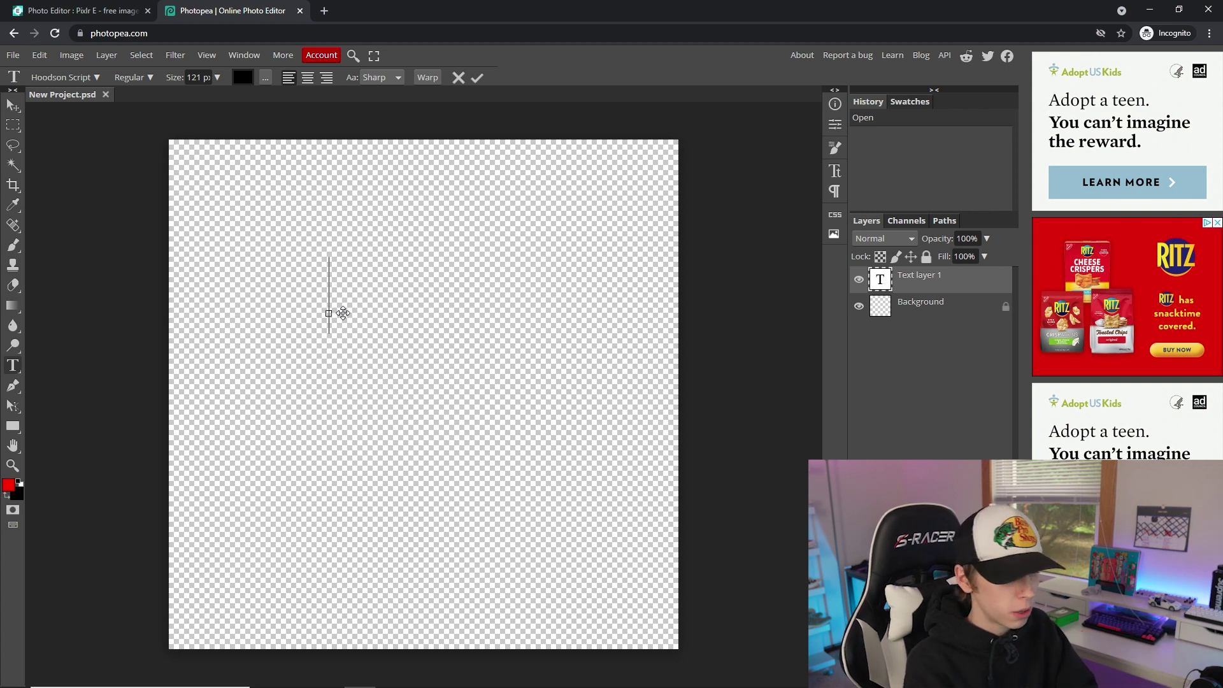
type("ICE")
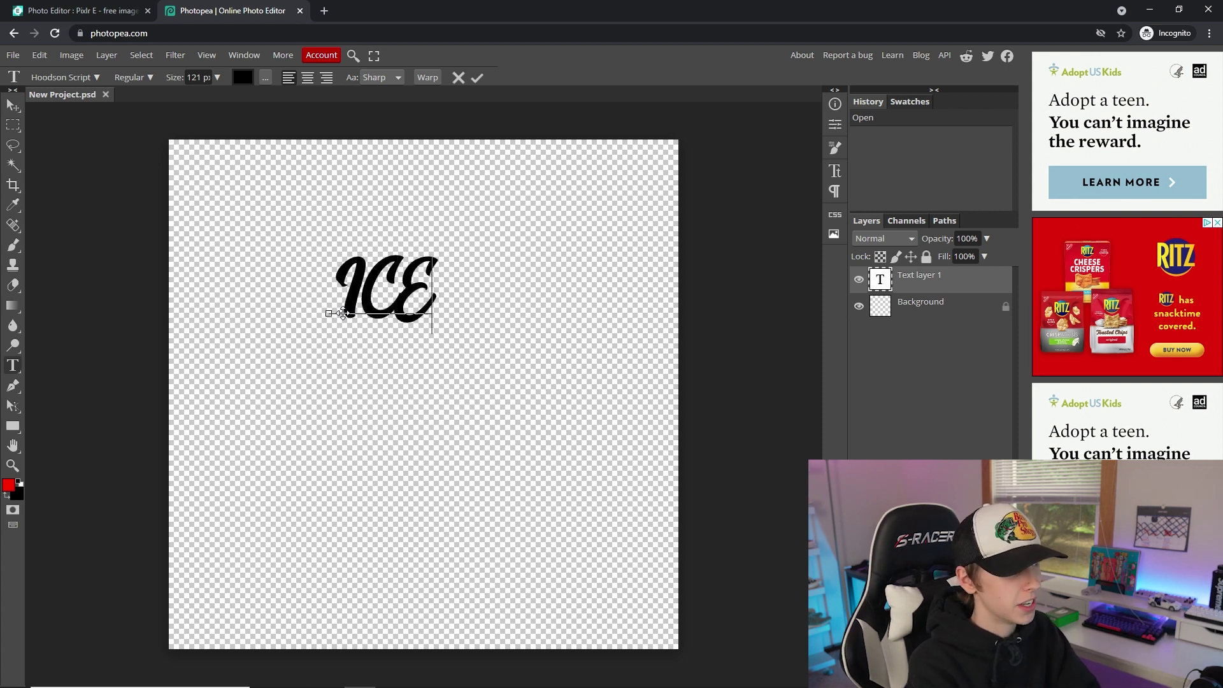
key("BackSpace")
key("BackSpace")
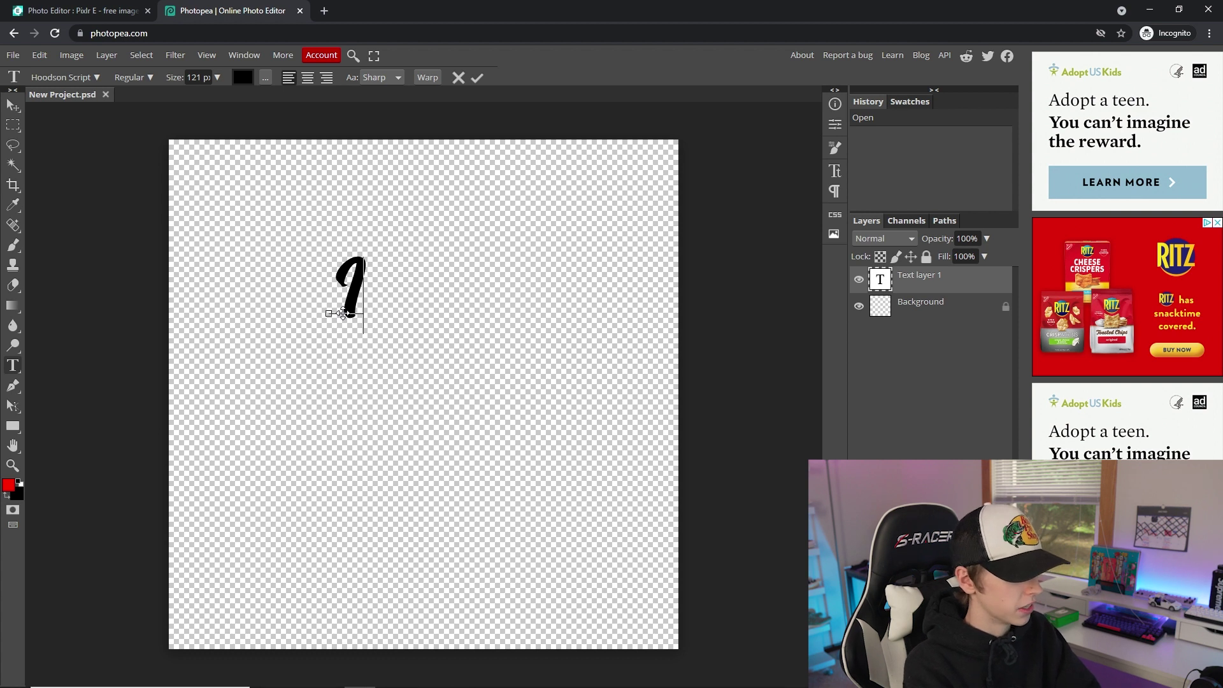
type("ce")
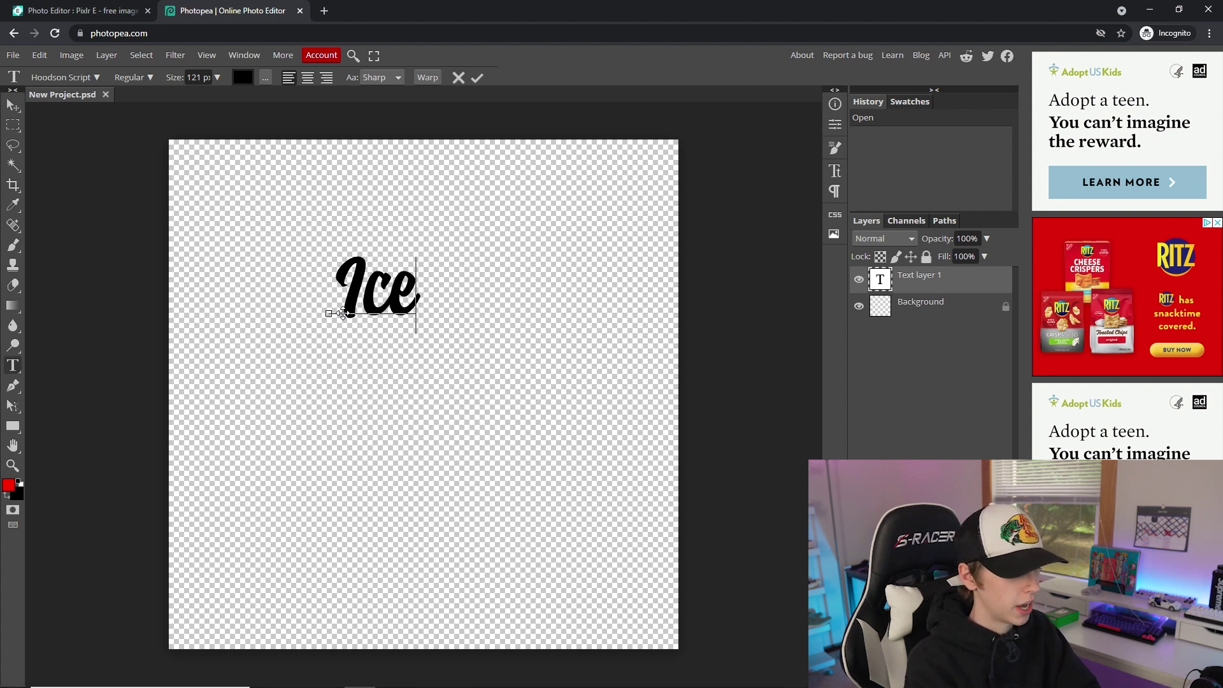
type(" Kickz")
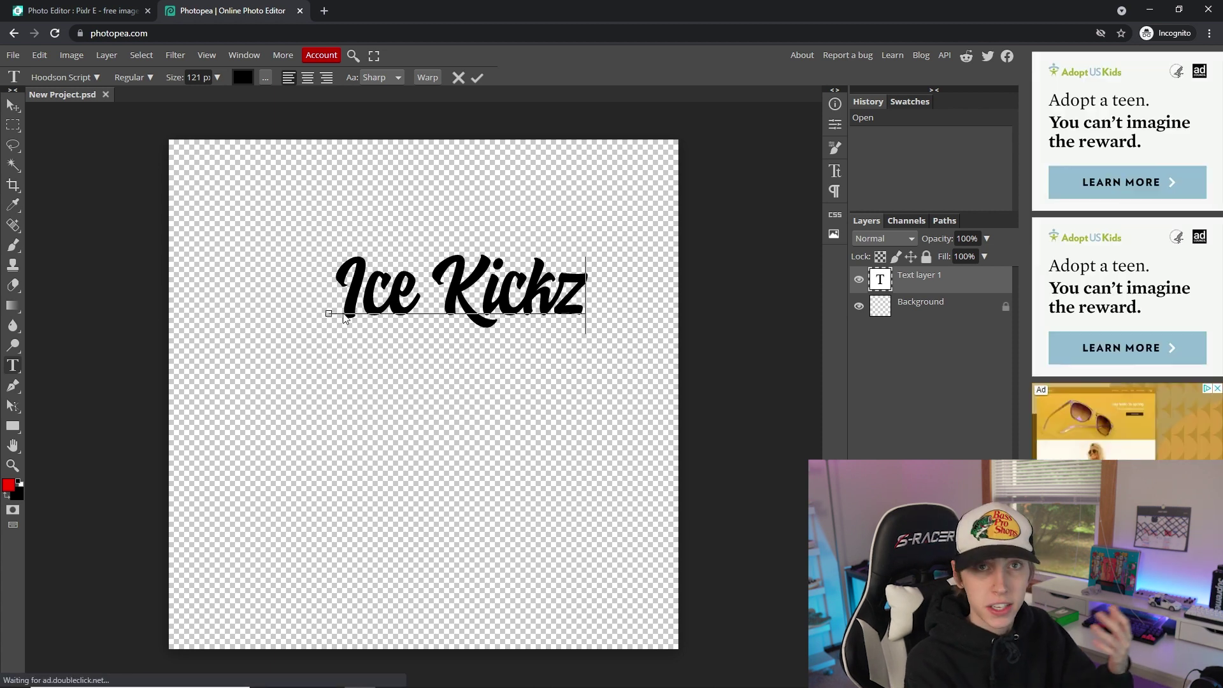
key("BackSpace")
key("BackSpace")
key("BackSpace")
key("BackSpace")
key("BackSpace")
key("BackSpace")
key("BackSpace")
key("BackSpace")
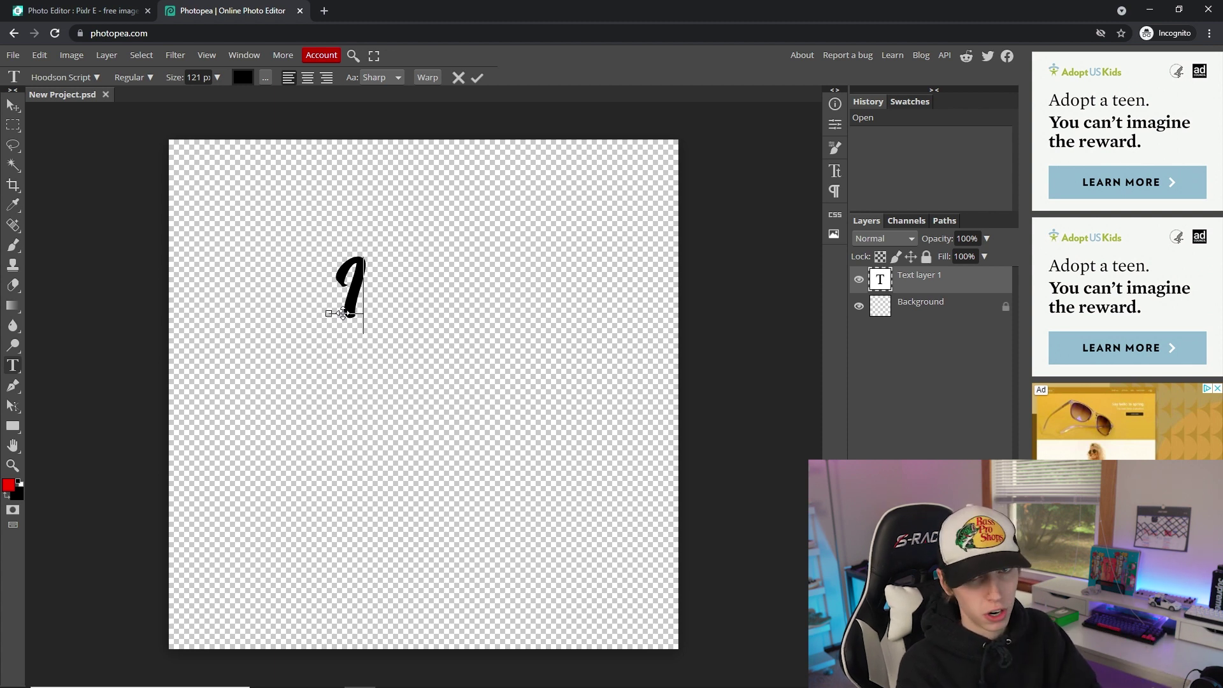
type("K")
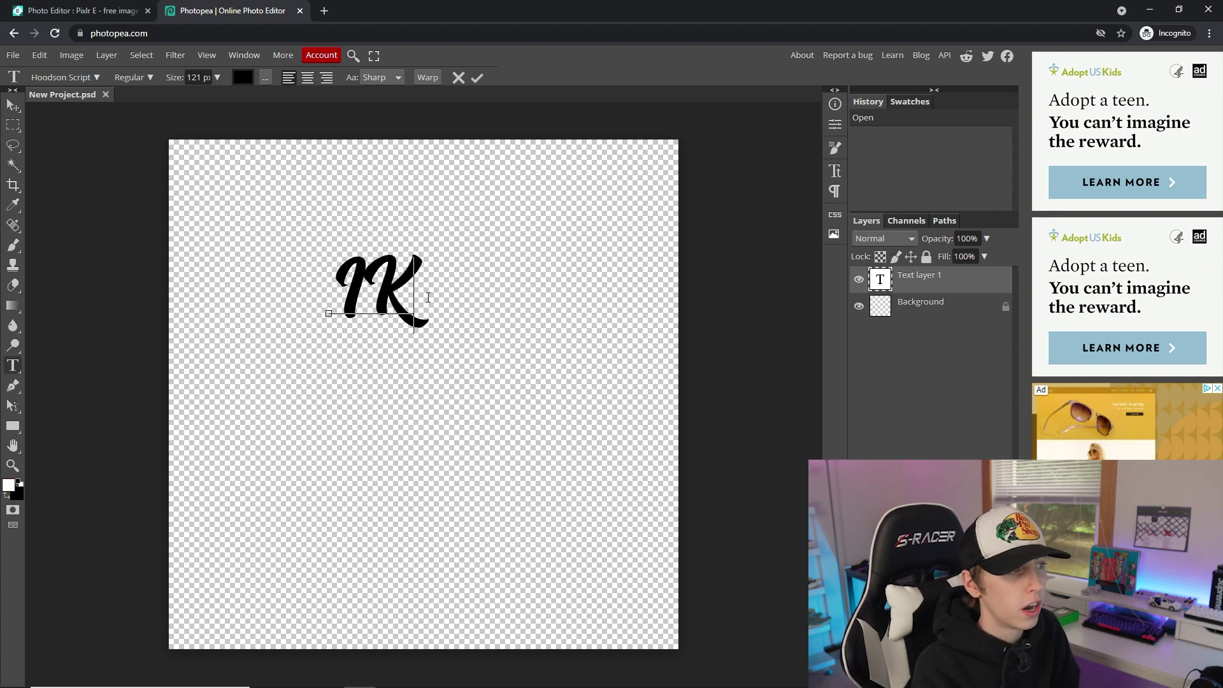
key("ctrl+a")
- Change the IK text colour to white
left_click(243, 77)
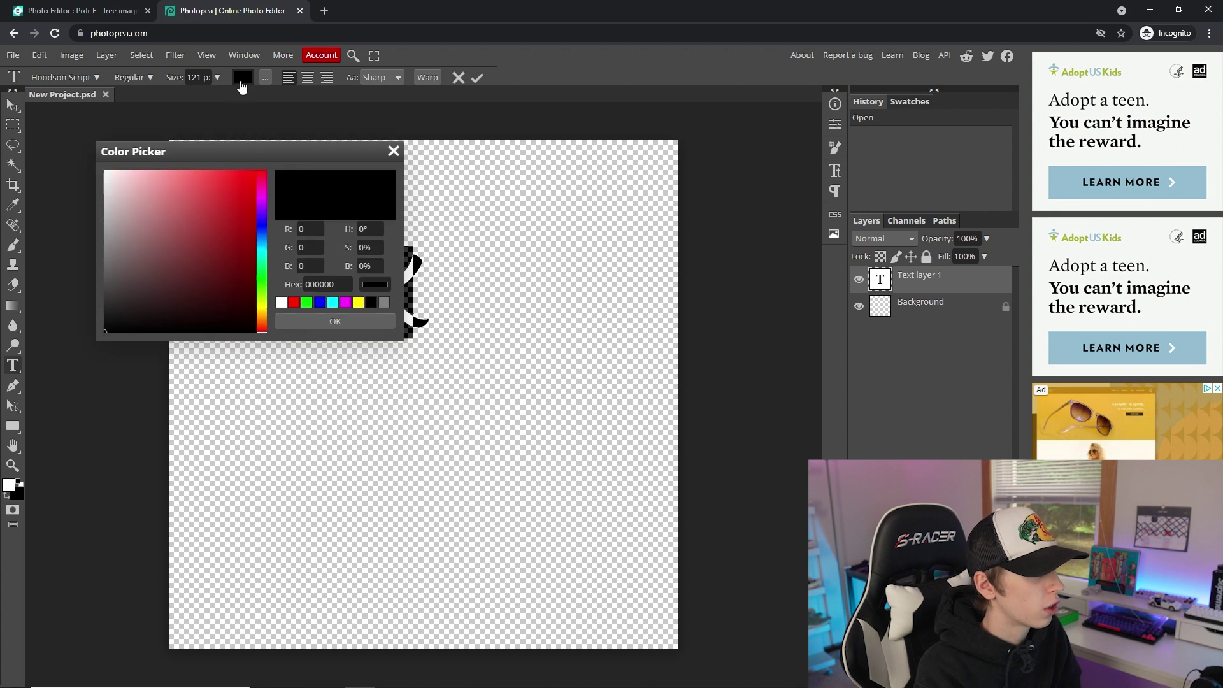
left_click(281, 302)
left_click(348, 321)
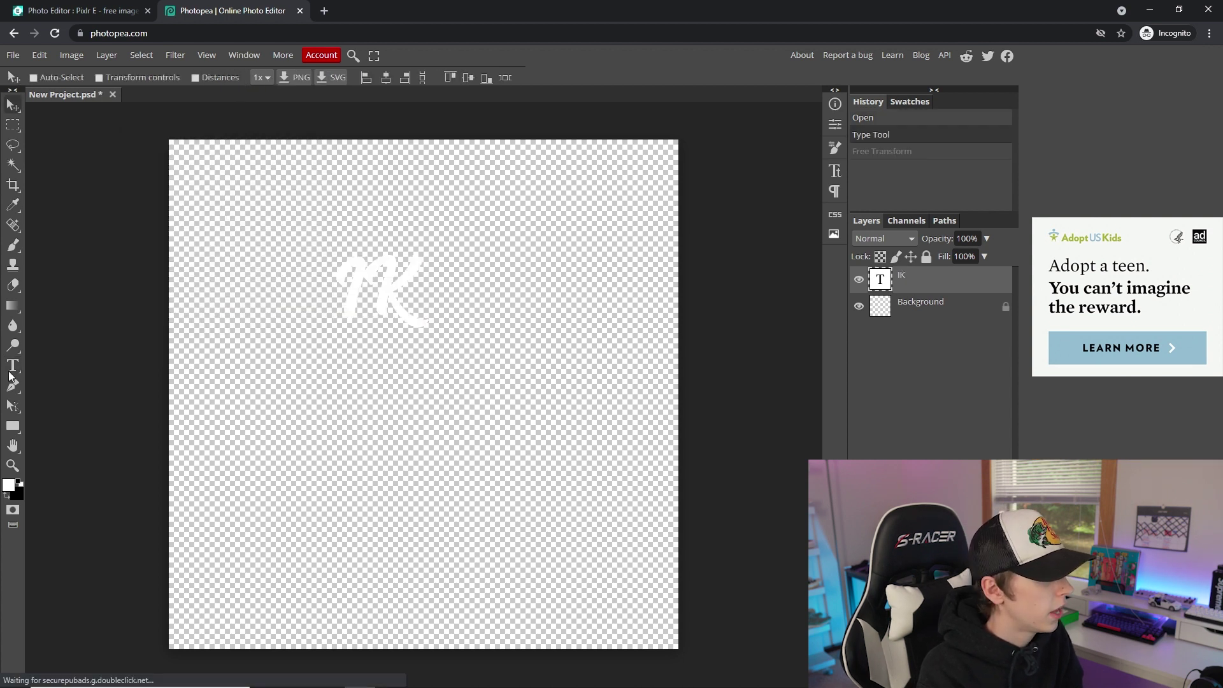
left_click(267, 349)
- Enlarge the IK text to 500 px and move it to fill most of the canvas
left_click_drag(217, 78, 223, 98)
left_click(418, 285)
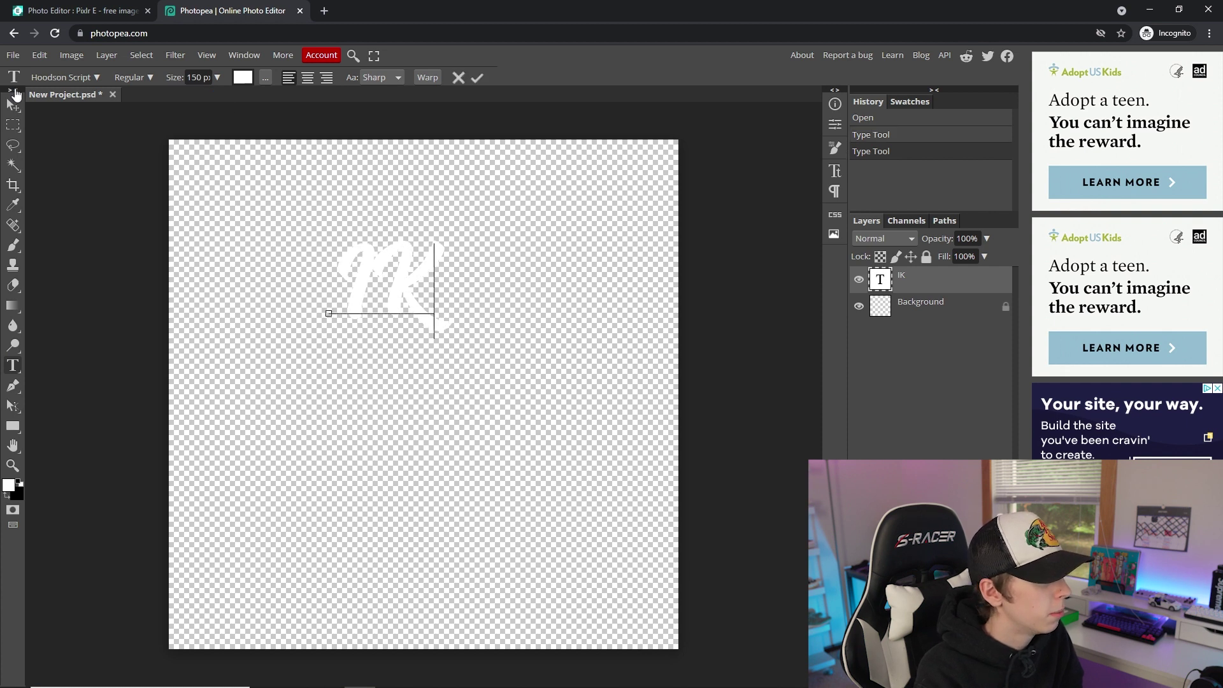
left_click_drag(456, 295, 291, 253)
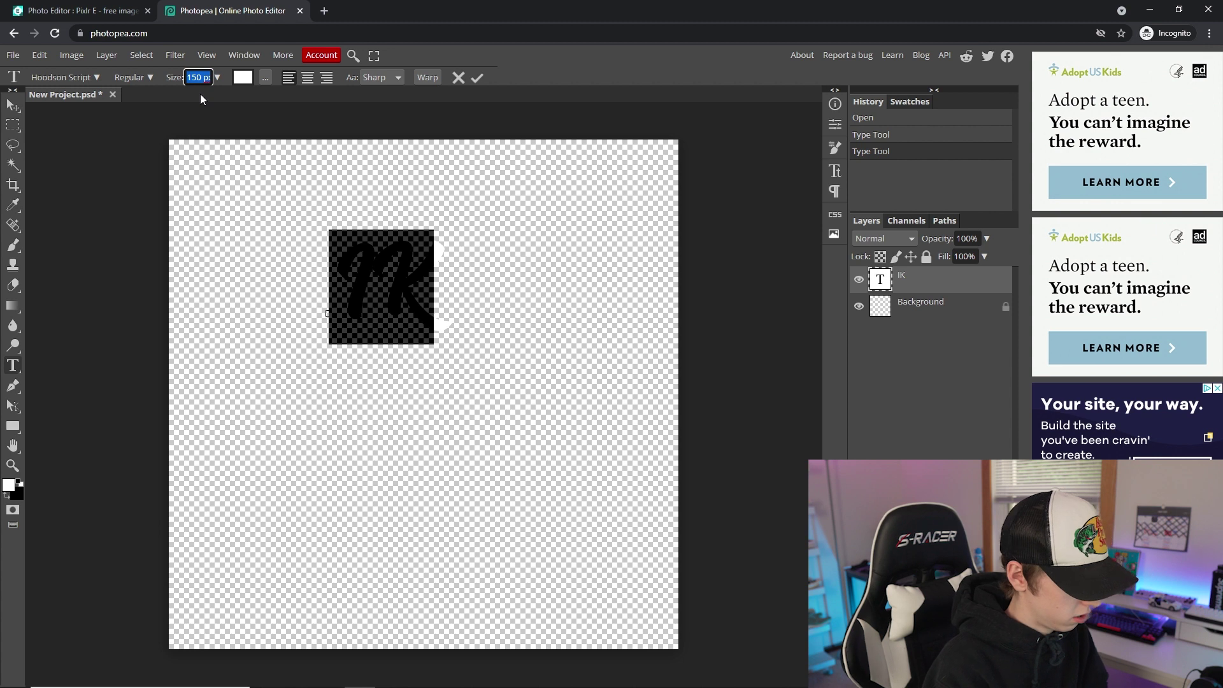
type("500")
key("Return")
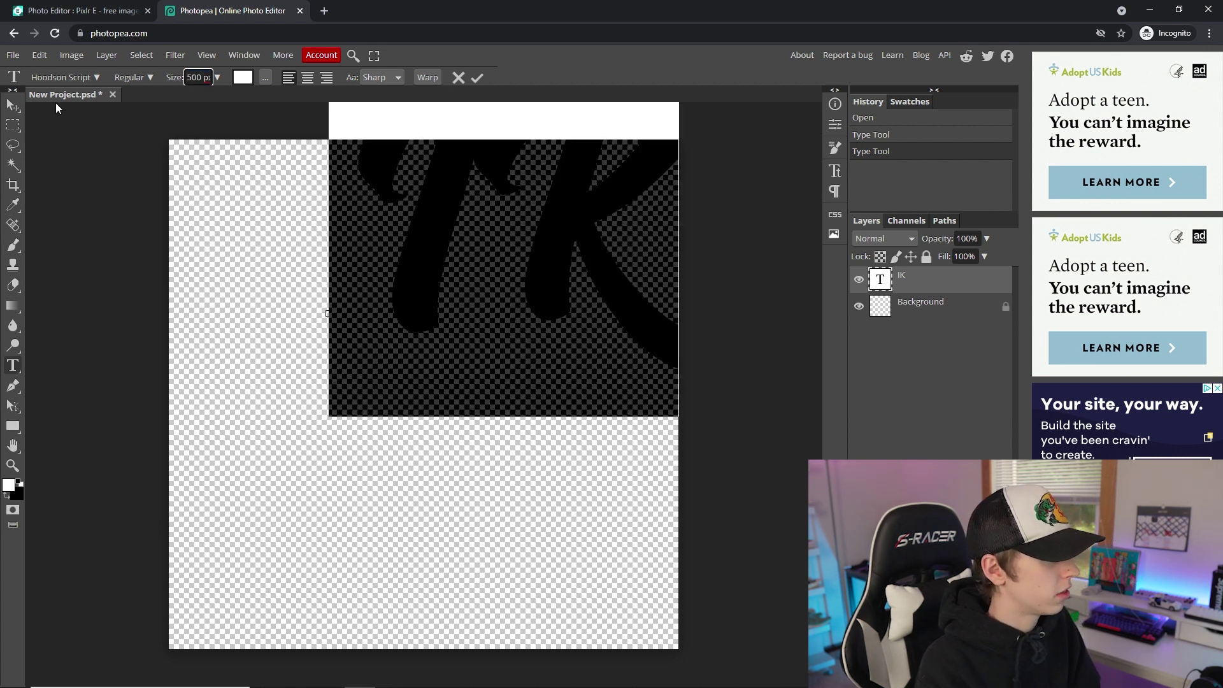
left_click(12, 105)
left_click_drag(525, 197, 397, 383)
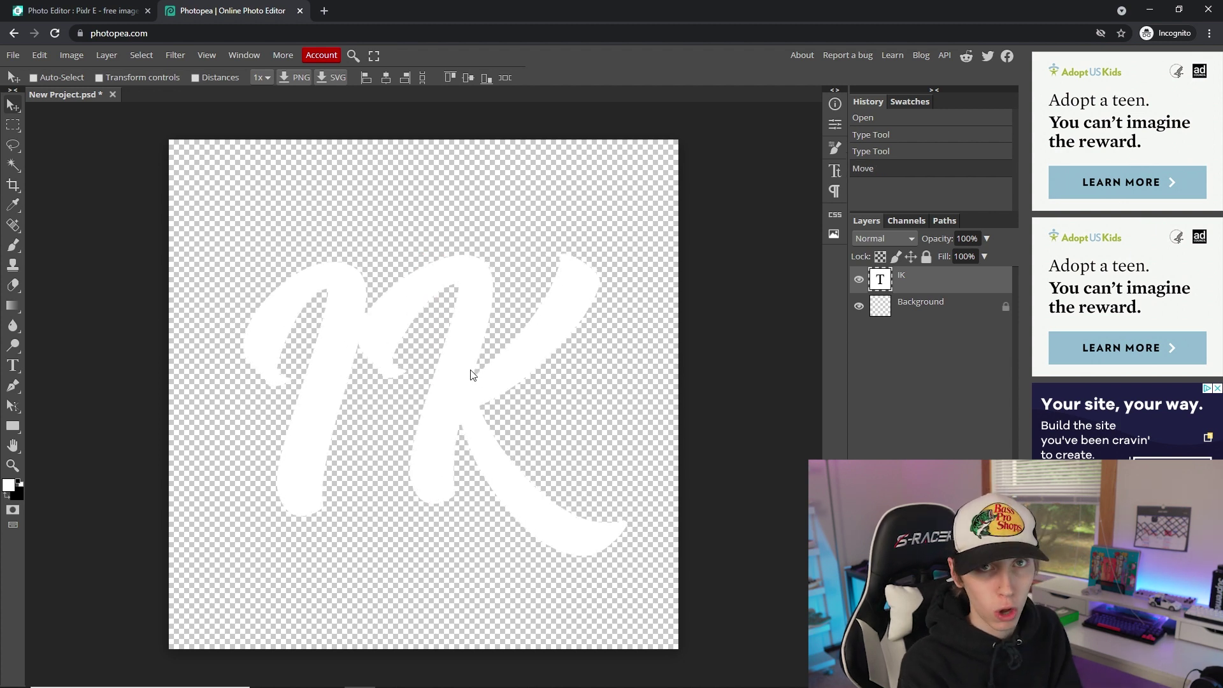
- Export the IK artwork as an 800×800 PNG named New Project.png
left_click(13, 55)
mouse_move(92, 242)
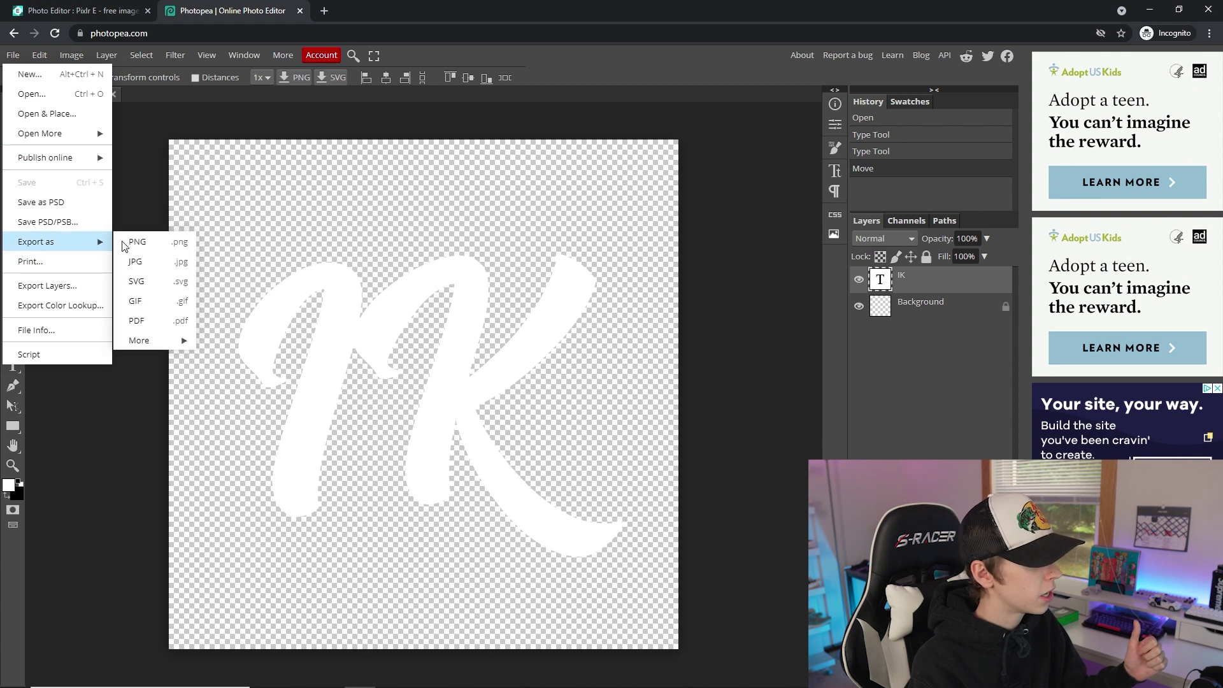
left_click(162, 241)
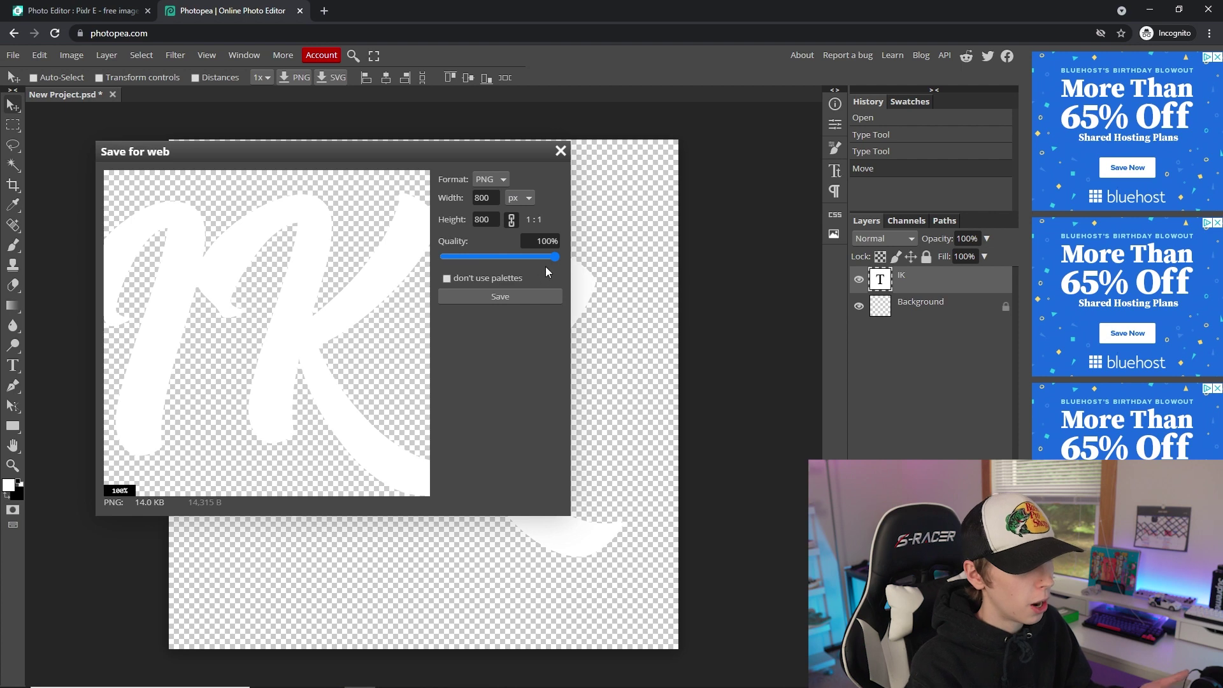
left_click(514, 295)
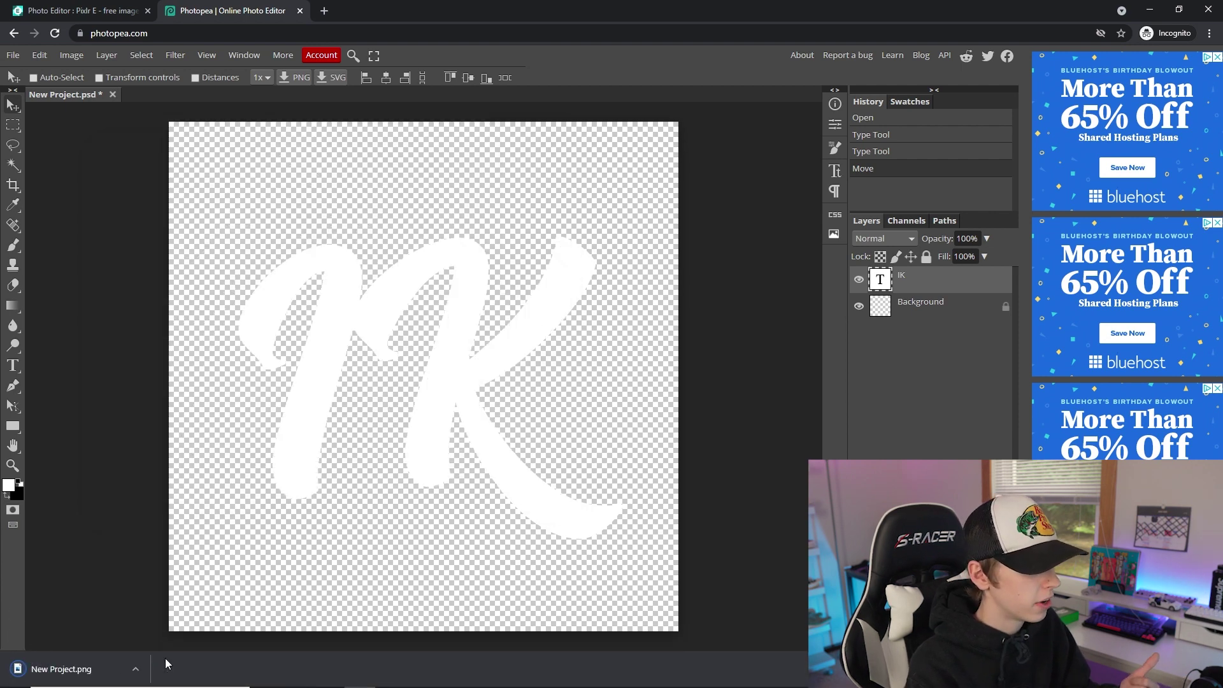
left_click(135, 669)
- Move the downloaded New Project image from Downloads onto the desktop
left_click(174, 626)
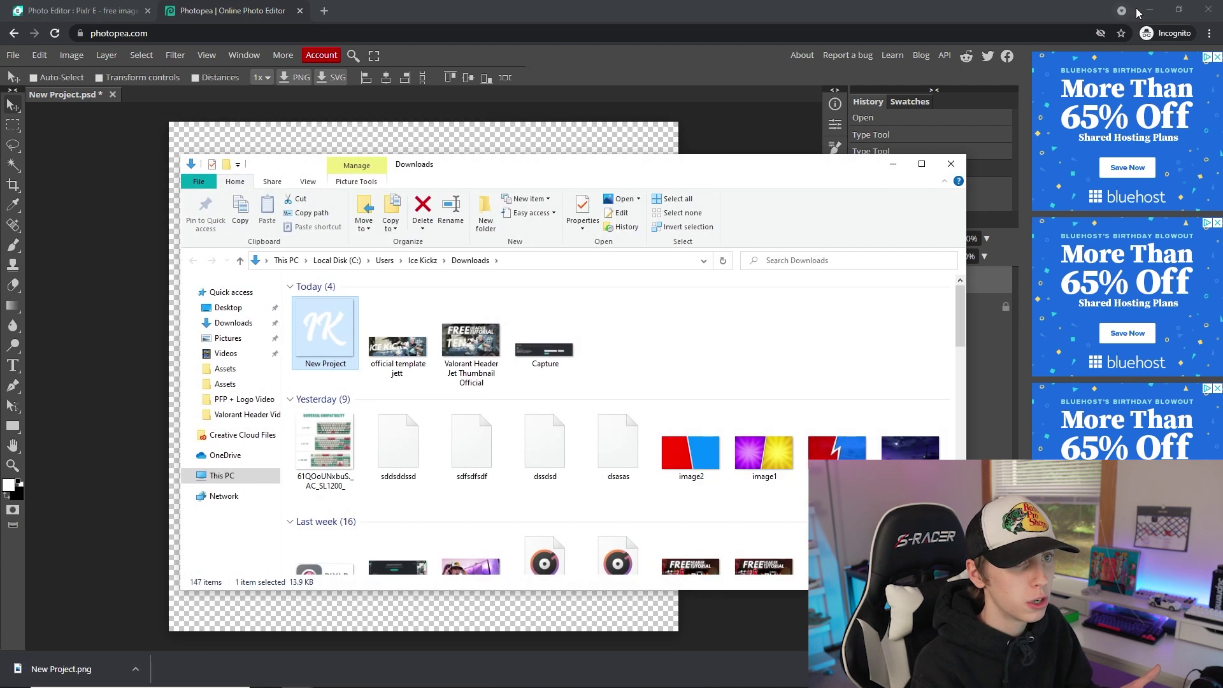
left_click(1150, 9)
left_click_drag(325, 328, 364, 158)
left_click(897, 164)
- Rename the desktop image to 'Logo PNG' and bring the Photopea browser back
right_click(363, 158)
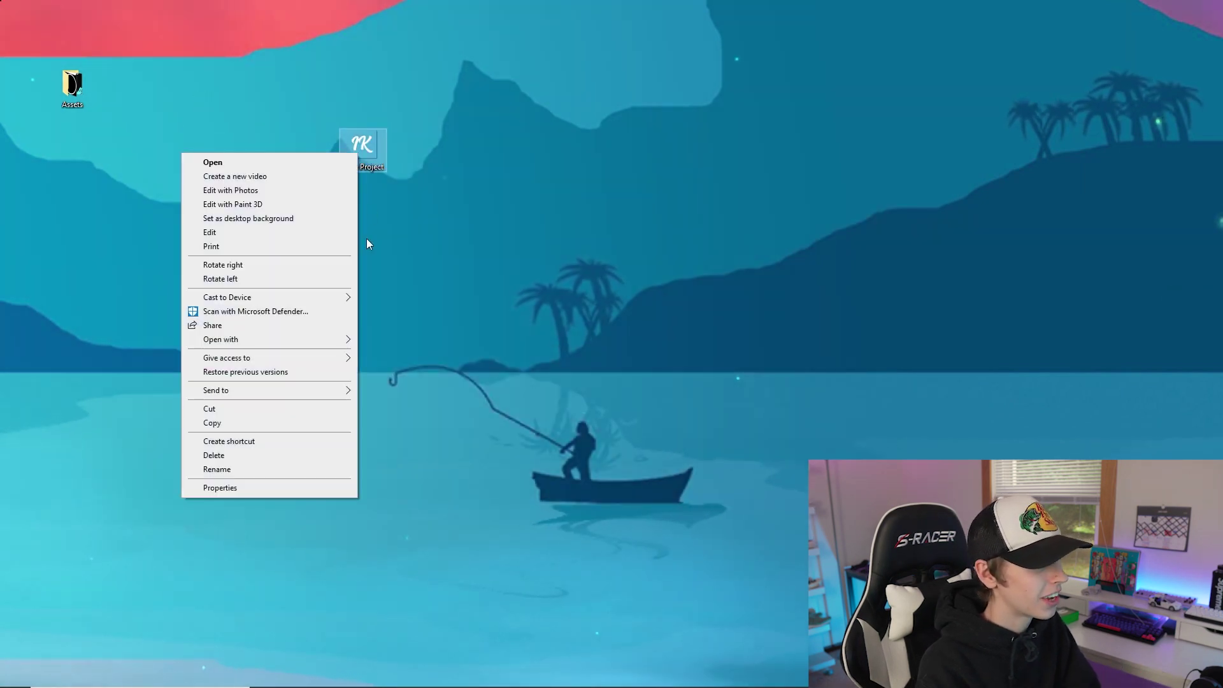
left_click(252, 469)
type("Logo")
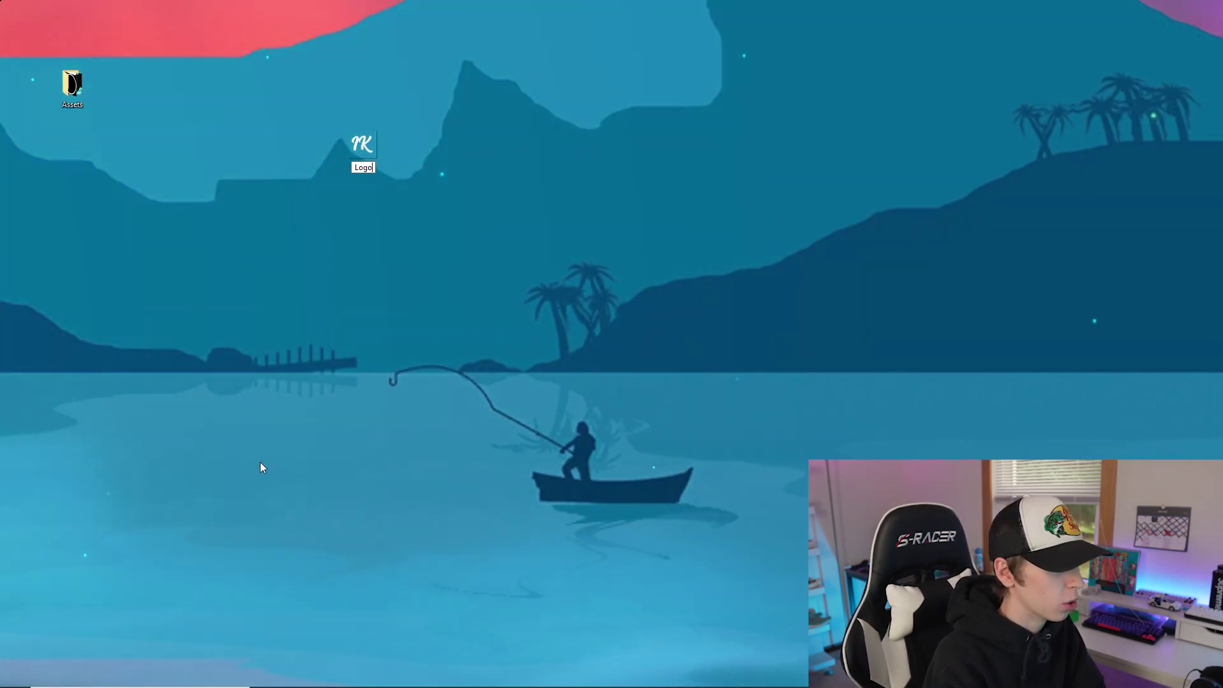
type(" PNG")
key("Return")
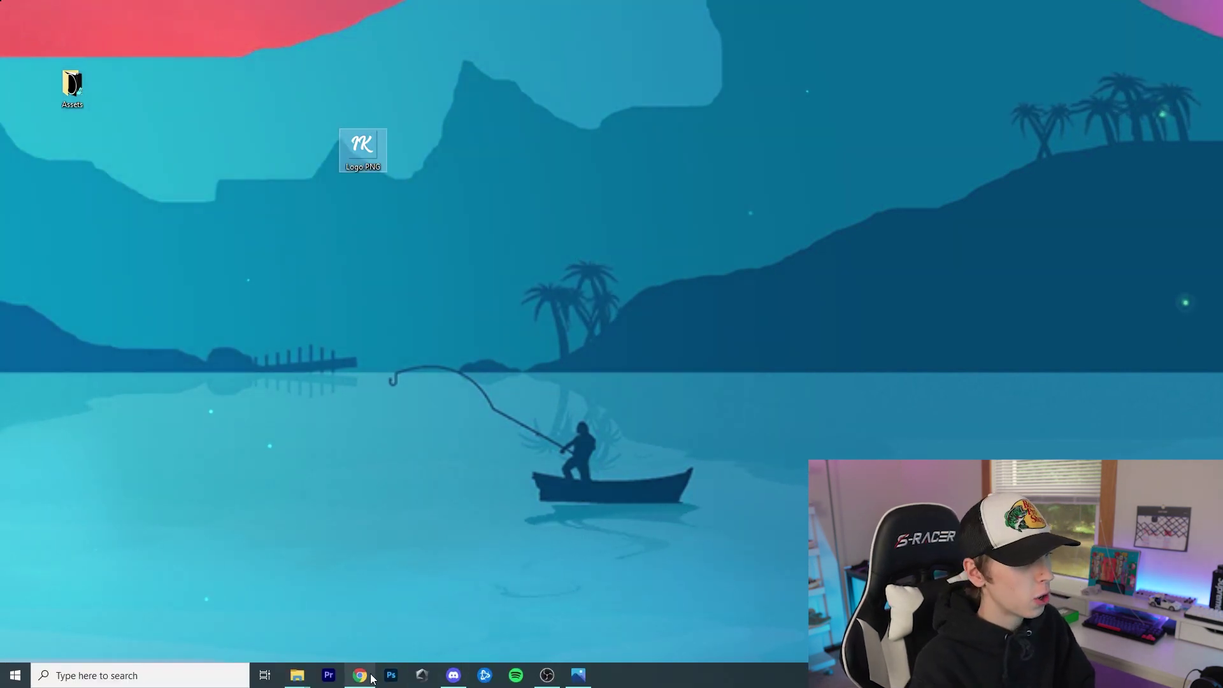
left_click(360, 676)
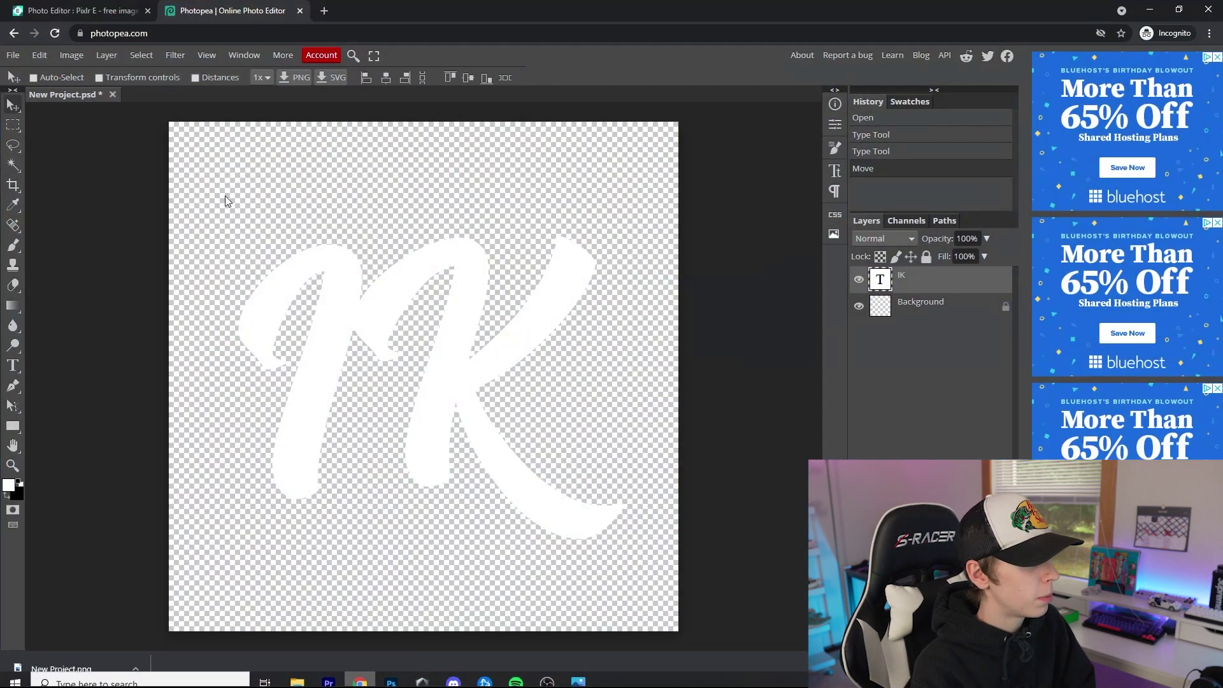
- Close the Photopea tab and delete the placeholder text layers in Pixlr E
left_click(300, 11)
left_click(672, 104)
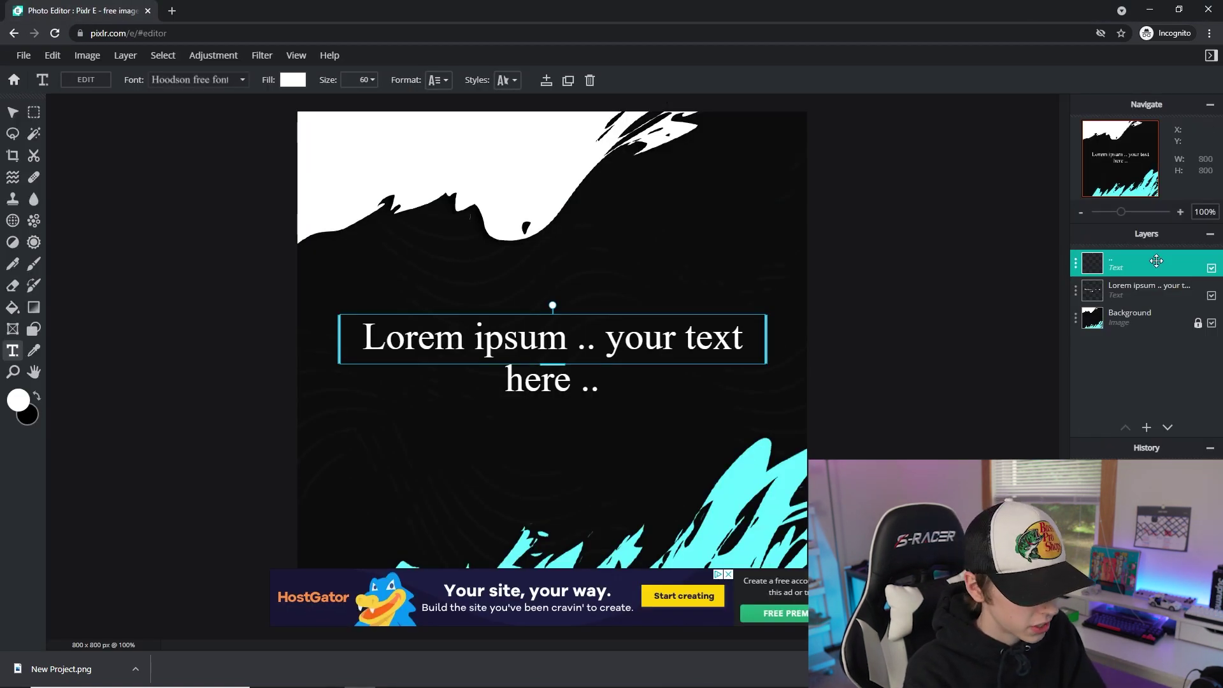
key("Delete")
key("Delete")
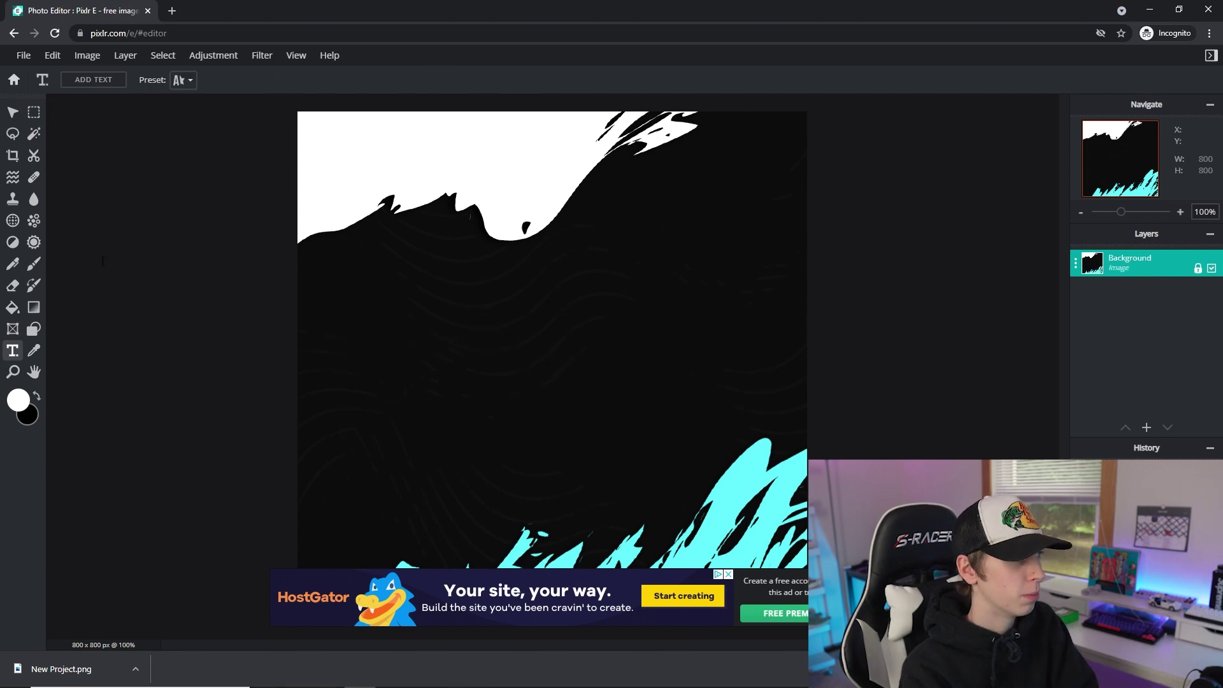
- Add Logo PNG from the Desktop as a new image layer
left_click(125, 55)
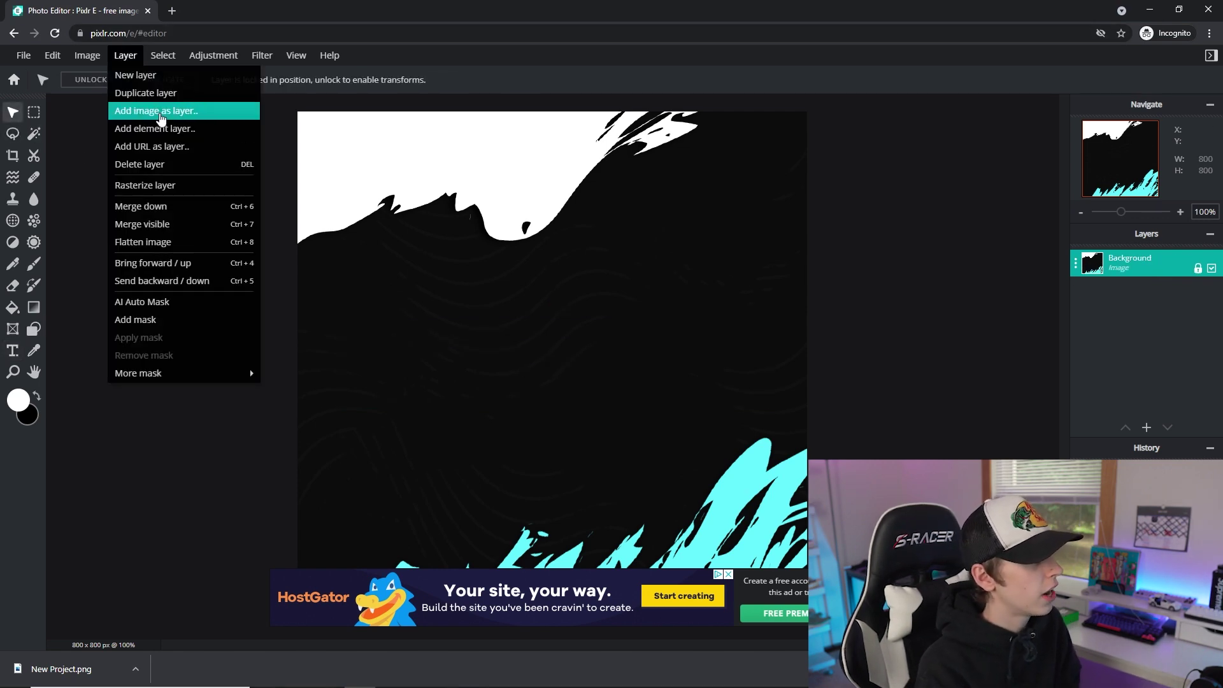
left_click(189, 114)
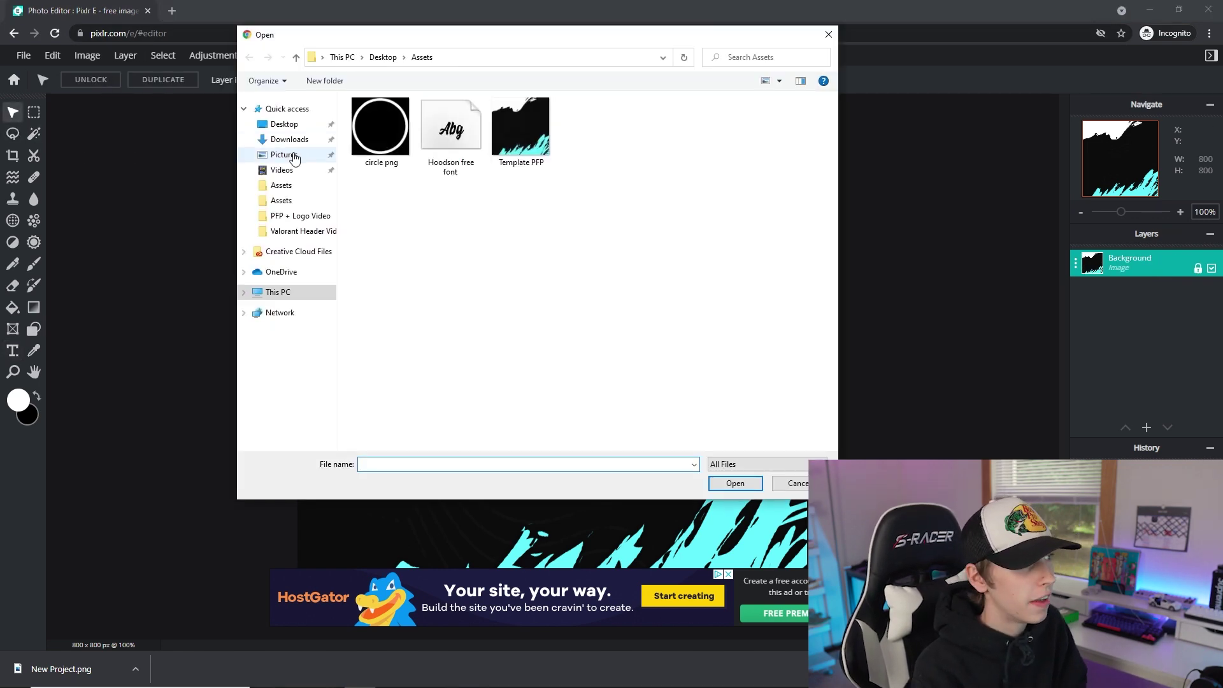
left_click(284, 124)
scroll(545, 300, "down", 15)
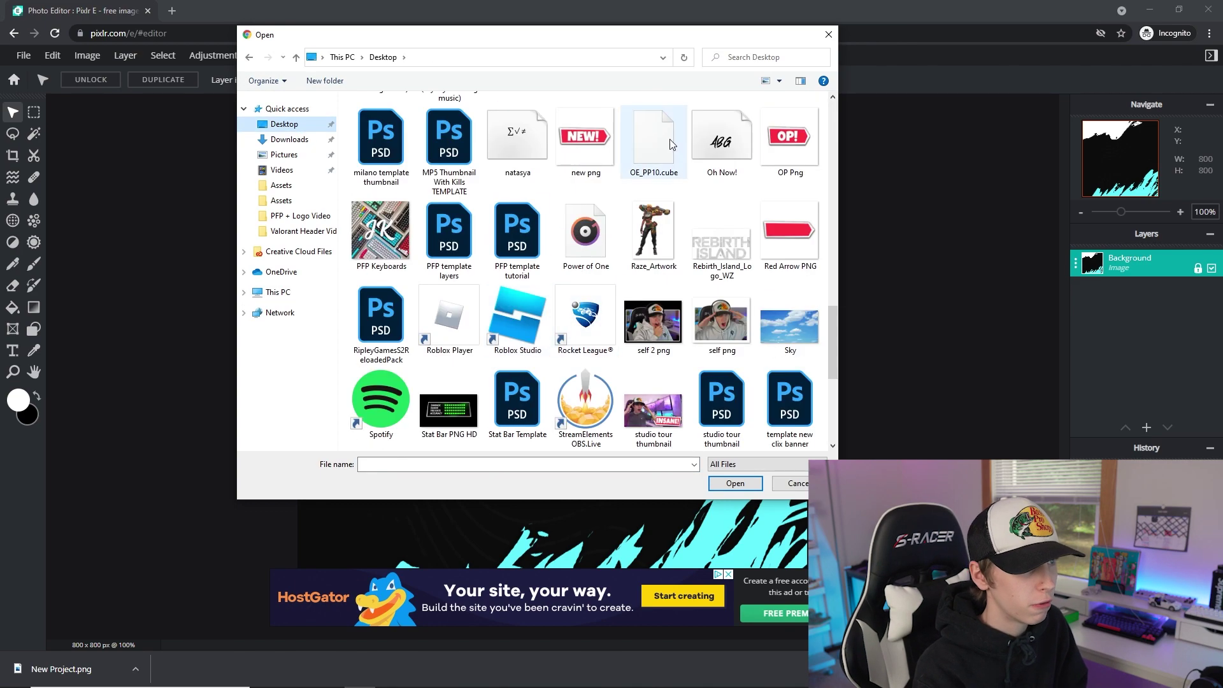
scroll(573, 293, "up", 10)
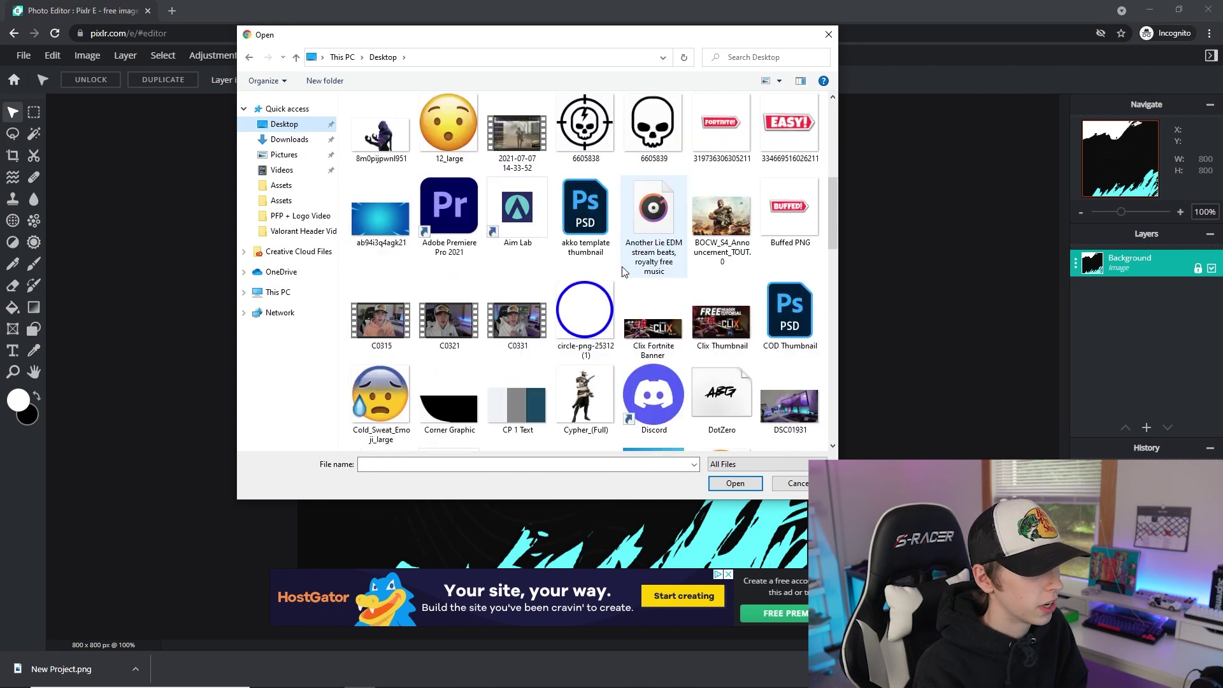
scroll(645, 297, "up", 3)
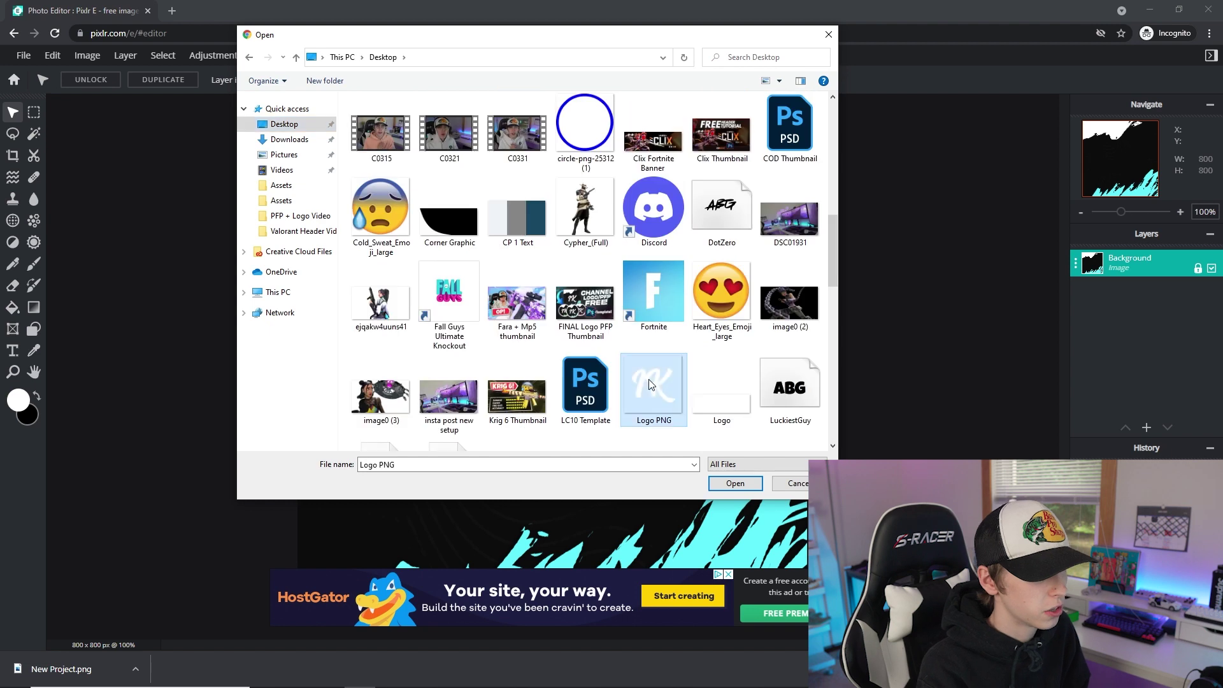
double_click(650, 382)
- Resize the logo layer to 568 px at X 124, Y 102, then minimise the browser
left_click_drag(807, 112, 673, 261)
left_click_drag(566, 348, 625, 278)
left_click_drag(734, 173, 718, 186)
left_click_drag(663, 262, 681, 254)
left_click(1150, 10)
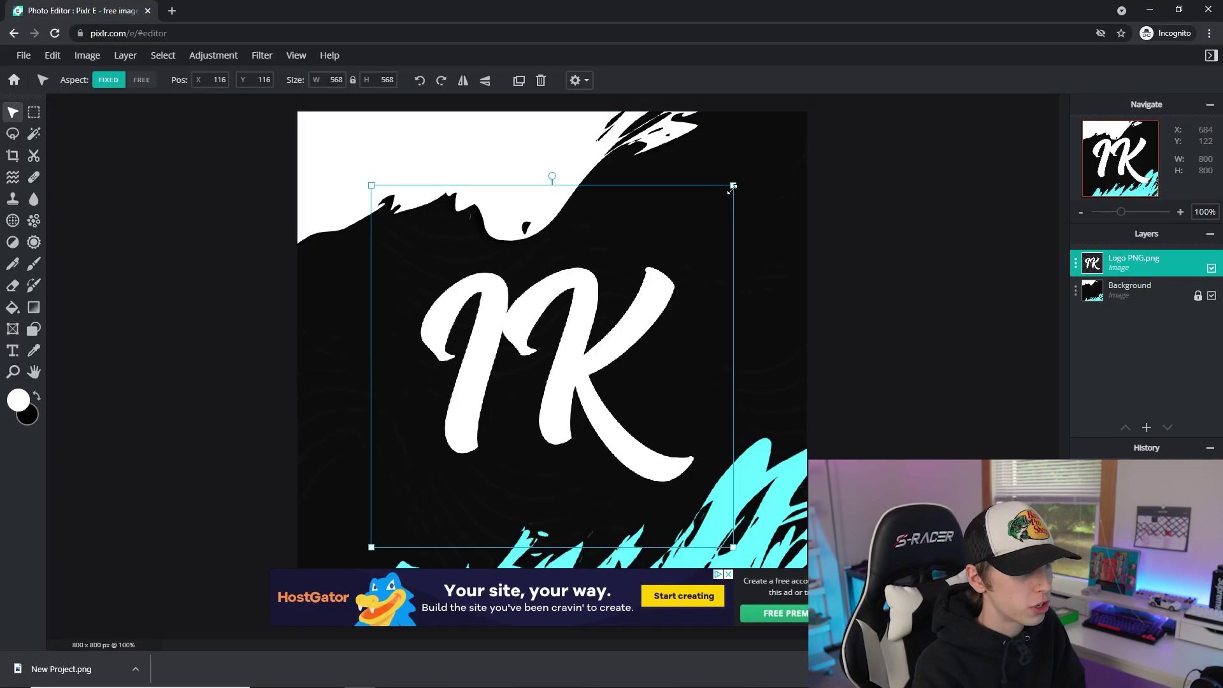
- Scale the IK logo to 554 px square and place it near centre at X 112, Y 123
left_click_drag(733, 187, 671, 250)
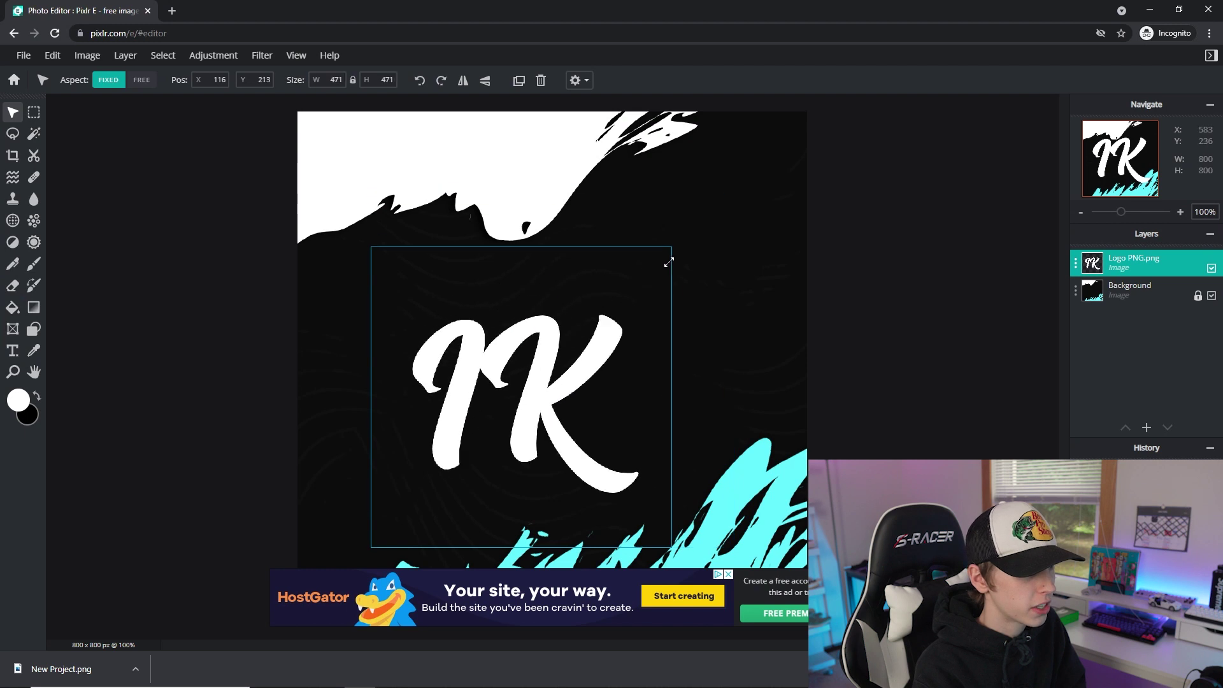
left_click_drag(631, 308, 661, 253)
left_click_drag(694, 496, 731, 559)
left_click_drag(560, 356, 553, 357)
left_click(976, 431)
left_click(1147, 254)
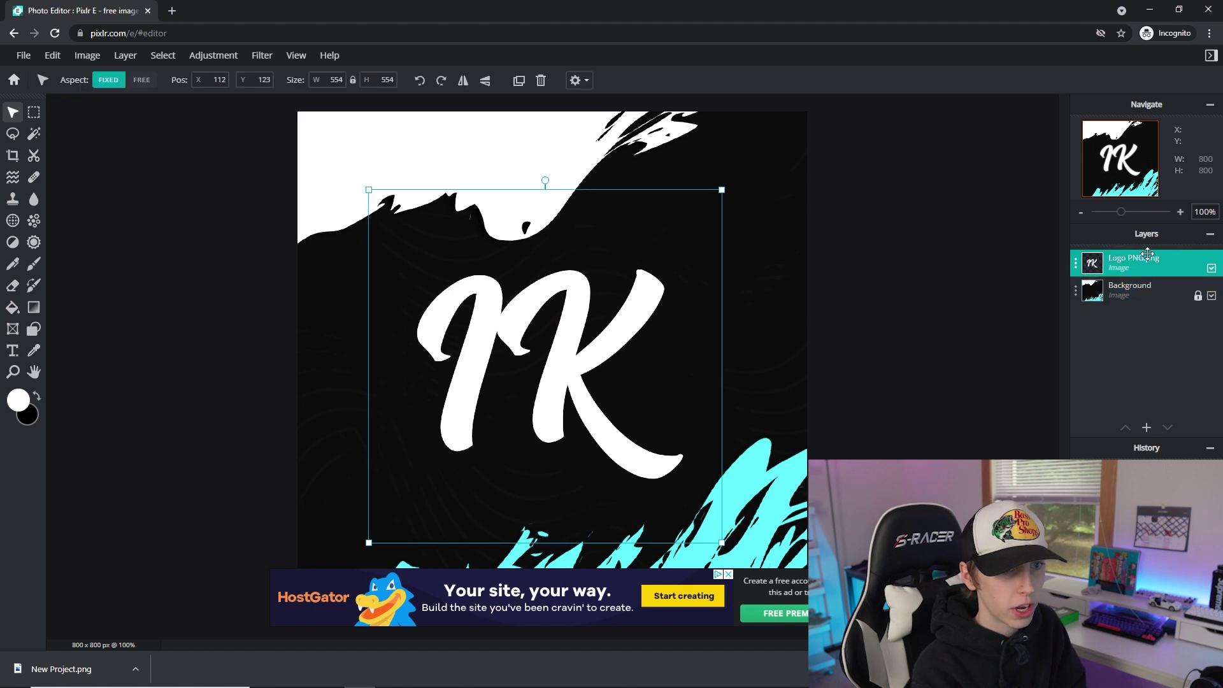
- Add a drop shadow to the IK logo: 40% opacity, 0 px blur, offset x -14, y 13
left_click(262, 56)
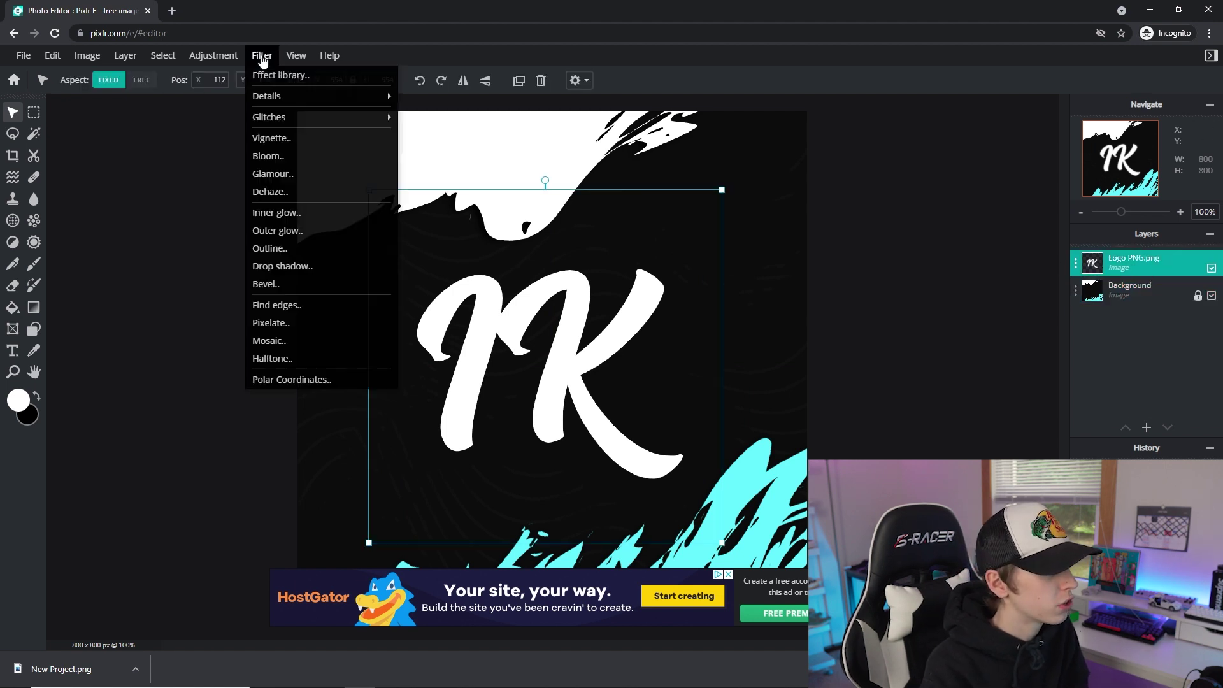
left_click(313, 272)
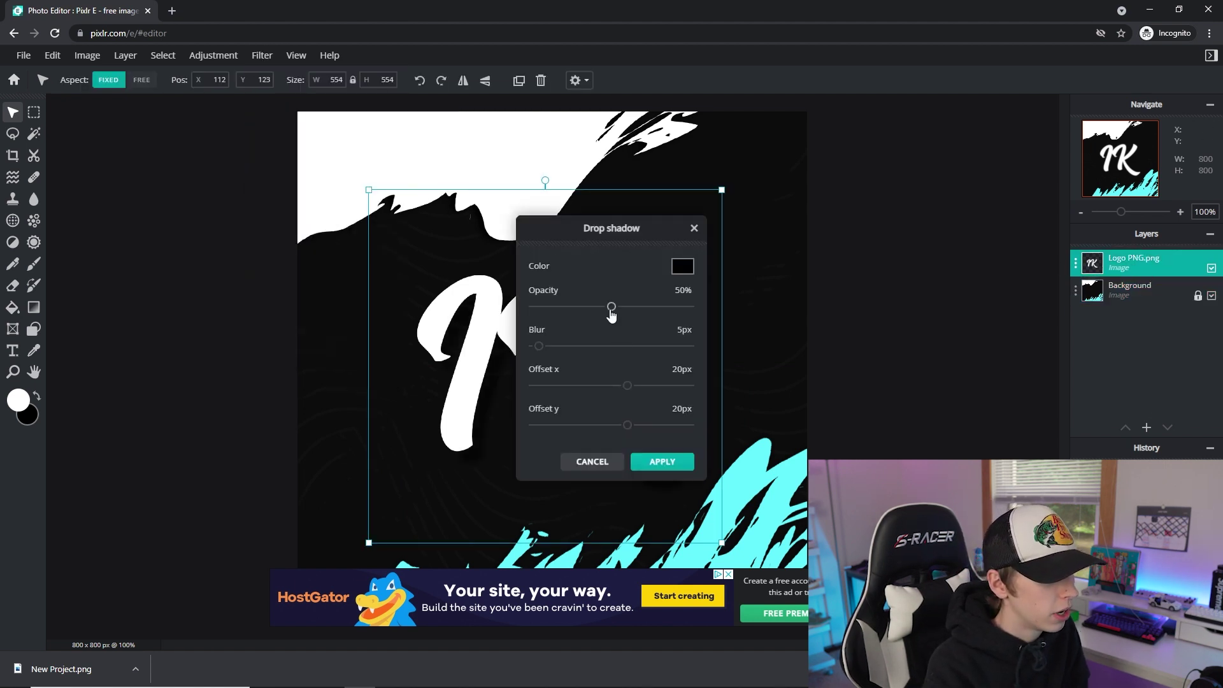
left_click_drag(587, 239, 909, 263)
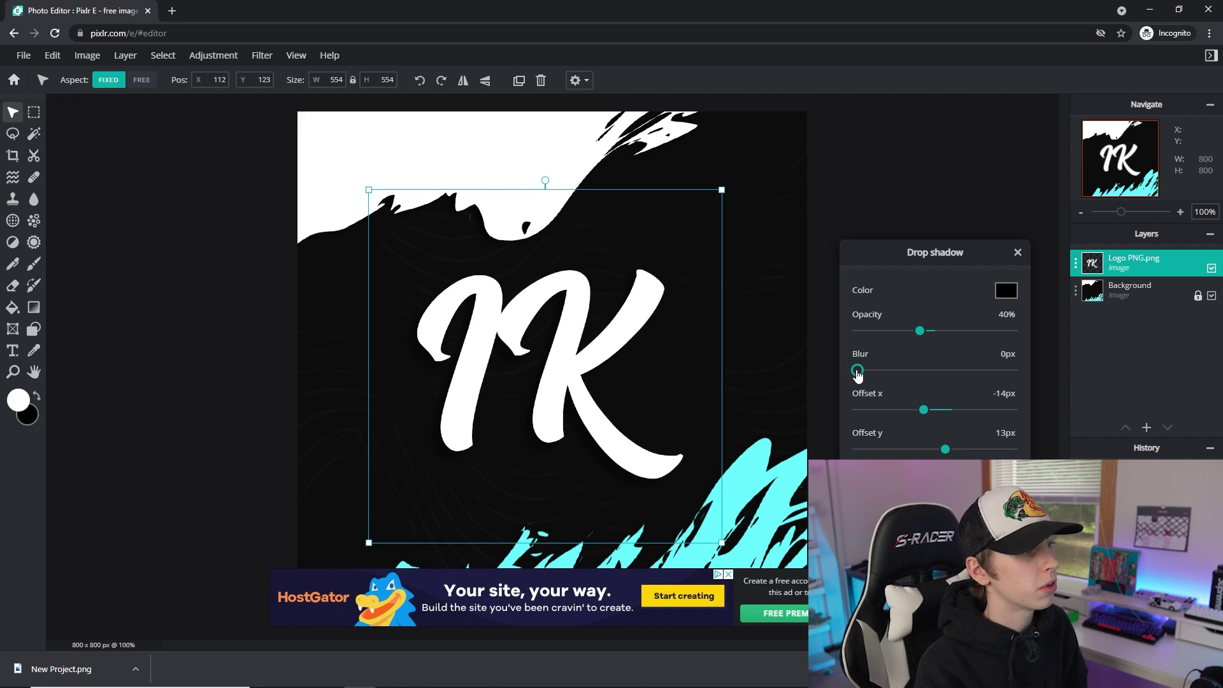
key("Escape")
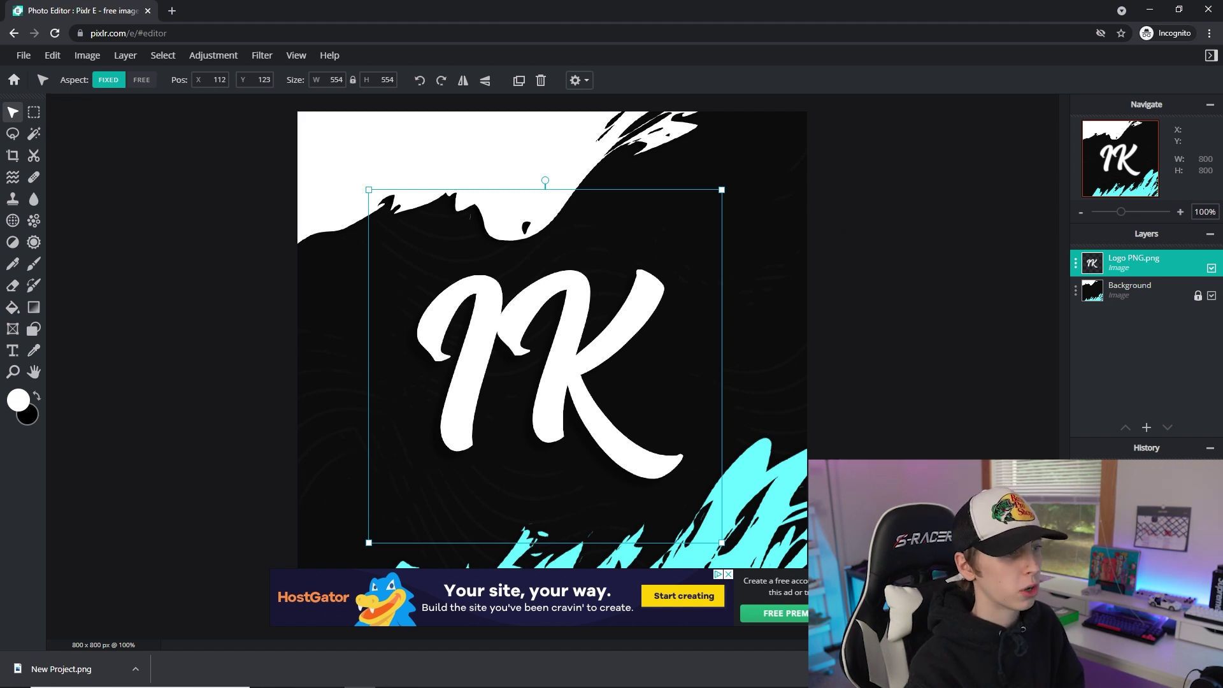
- Shrink the shadowed logo to 534 px and centre it on the canvas at X 133, Y 133
left_click_drag(720, 190, 707, 202)
left_click_drag(655, 255, 661, 239)
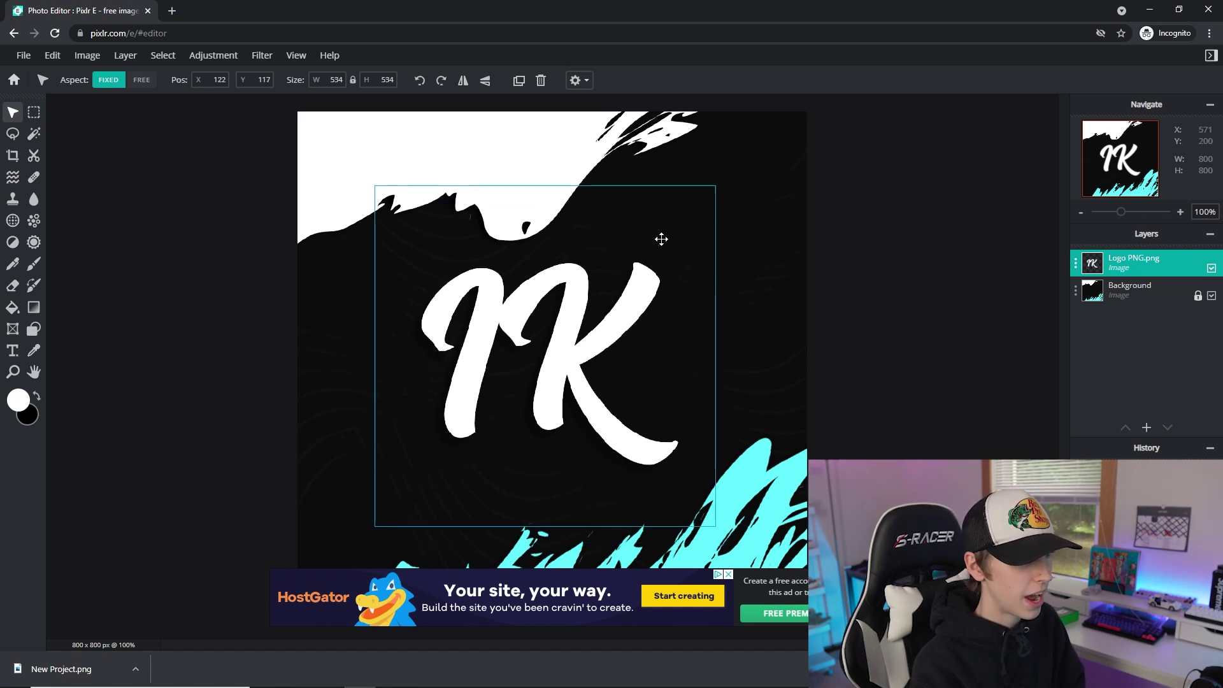
left_click(949, 273)
left_click(555, 322)
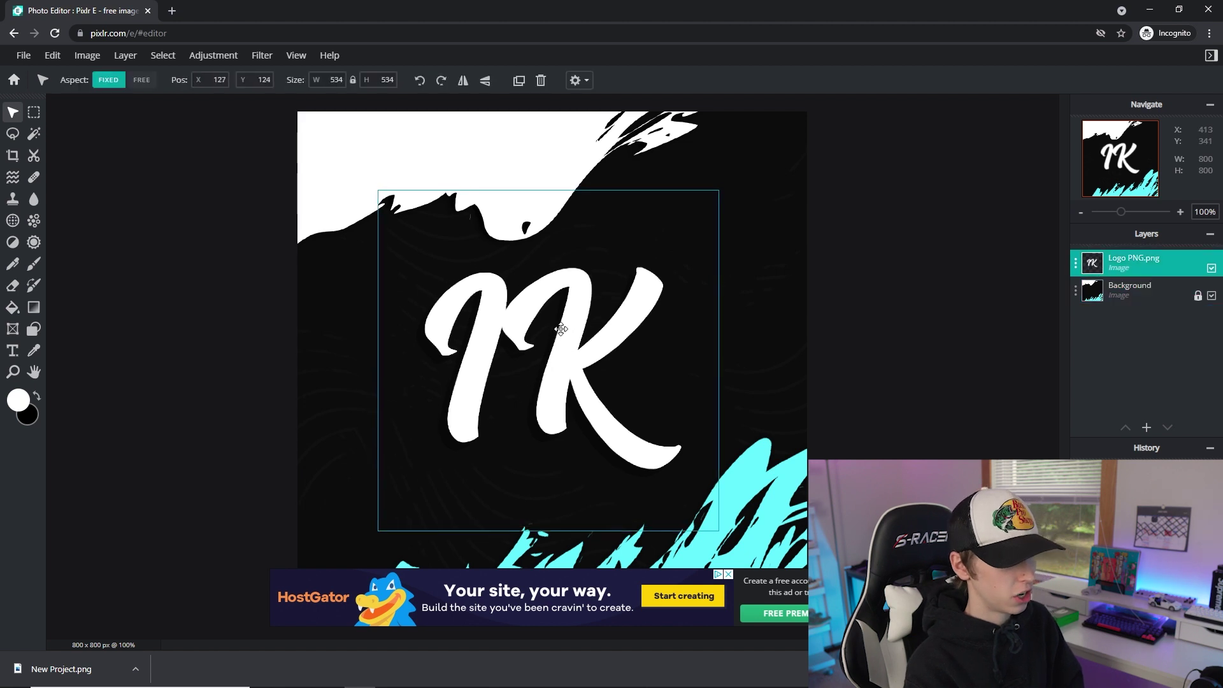
left_click(912, 368)
left_click_drag(554, 322, 561, 332)
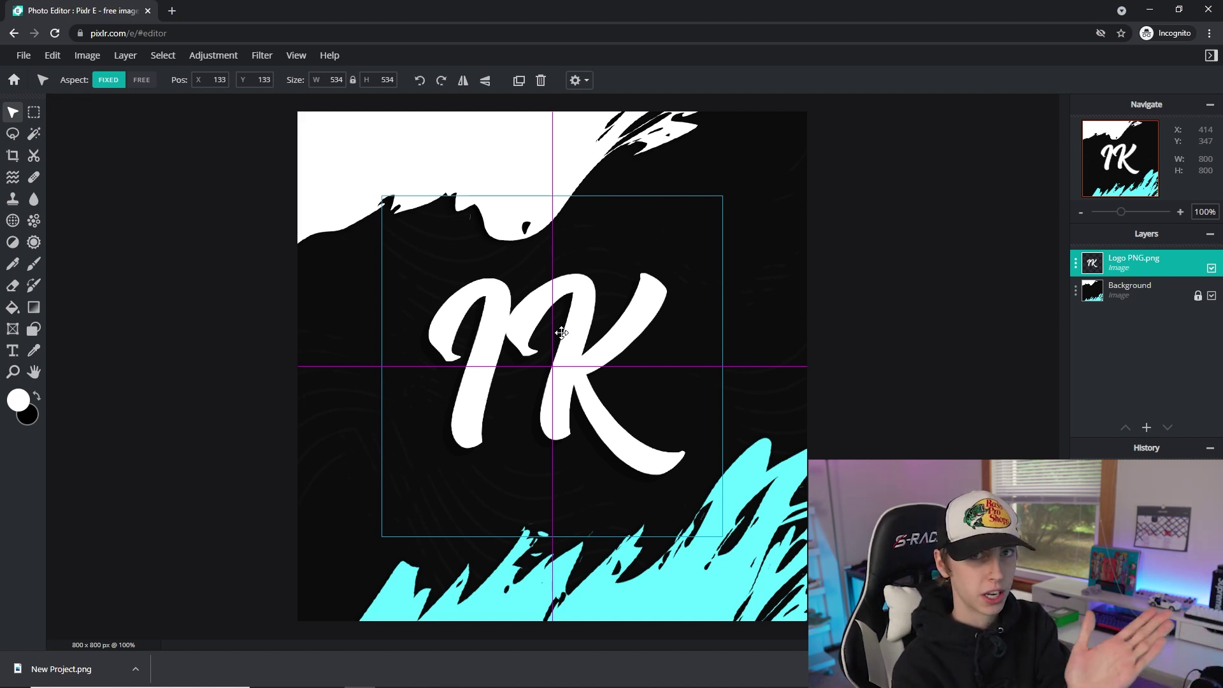
left_click(928, 377)
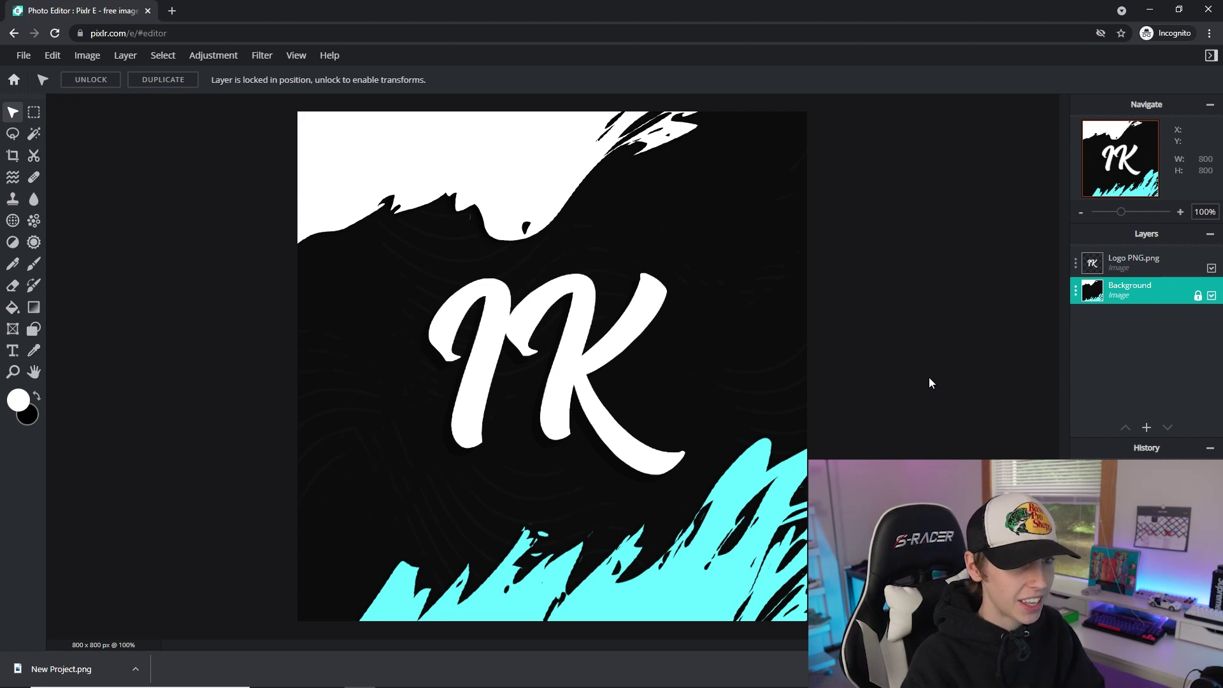
- Download the design as PFP Ice Kickz.jpg, JPG format at 100% quality
left_click(24, 55)
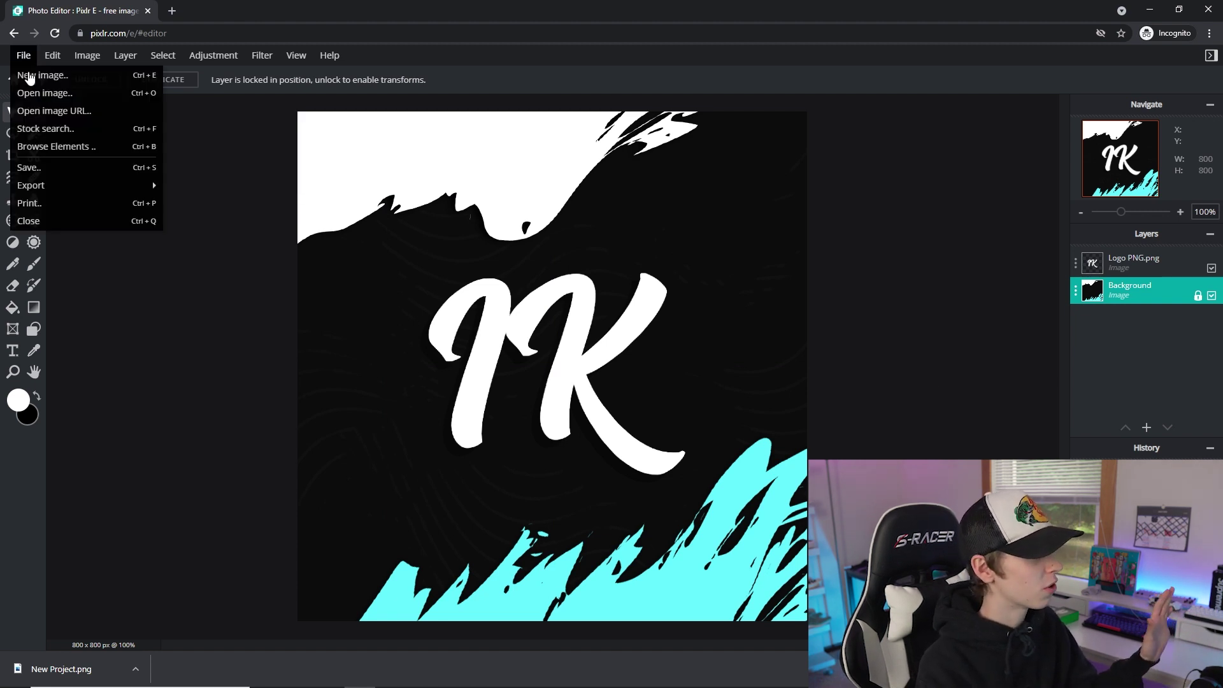
left_click(75, 168)
triple_click(1039, 315)
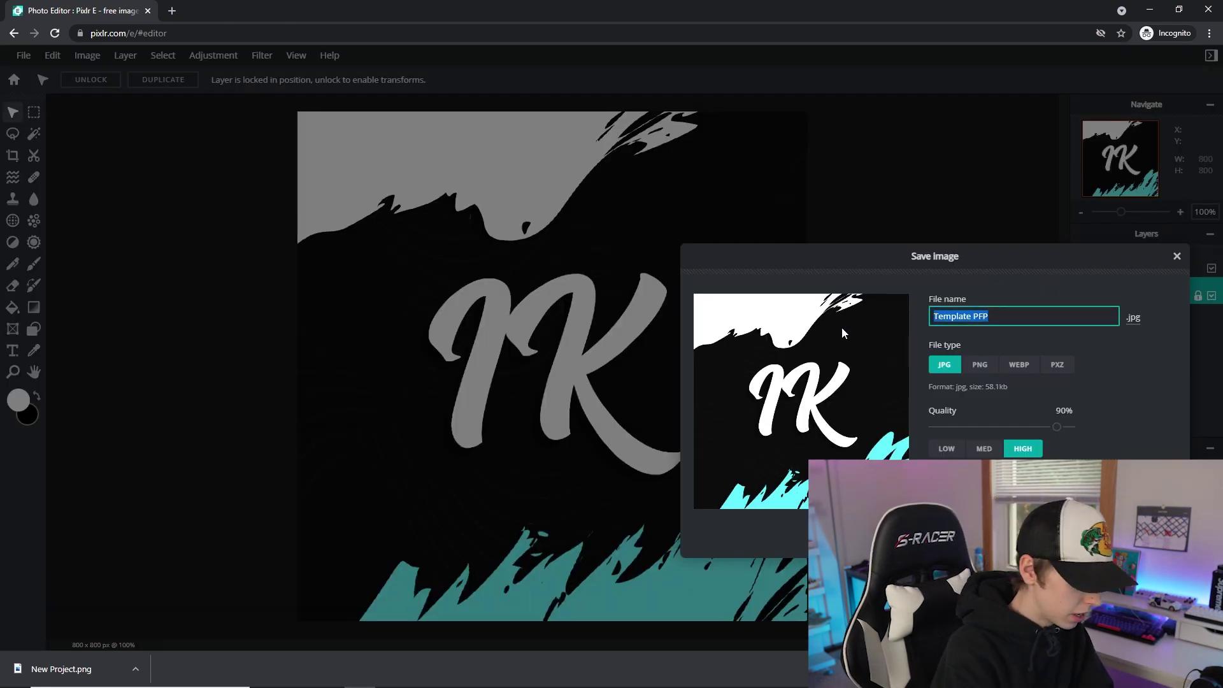
type("PFP I")
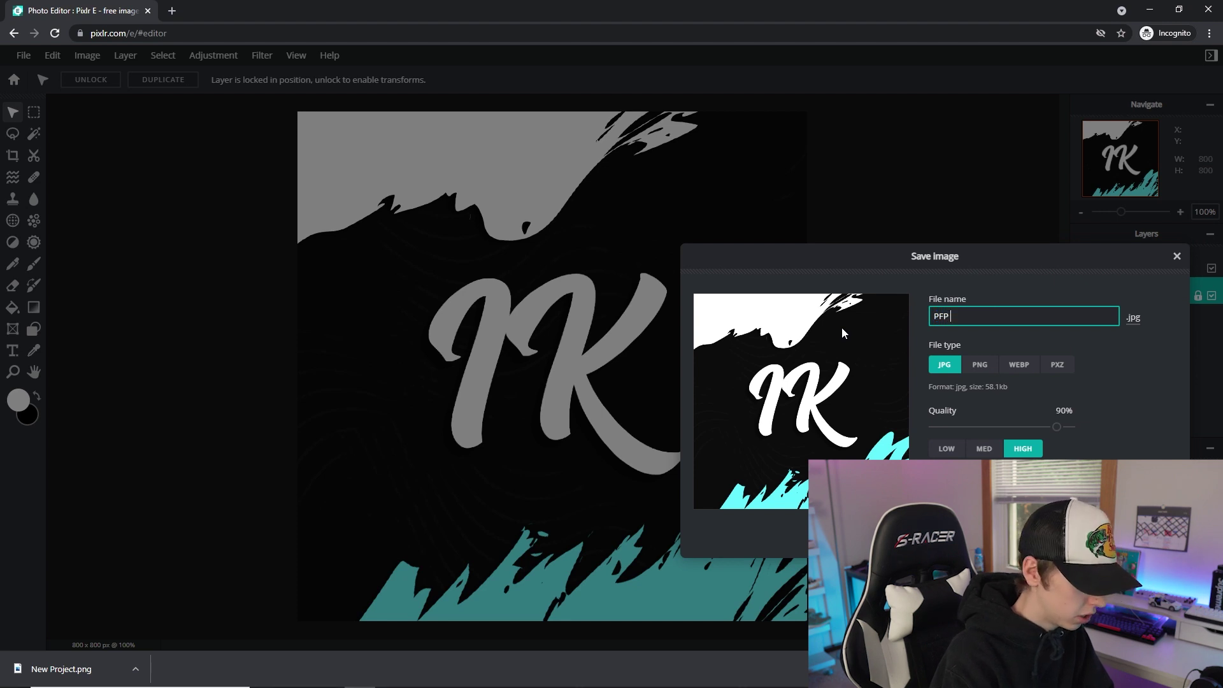
type("ce Kickz")
left_click(944, 368)
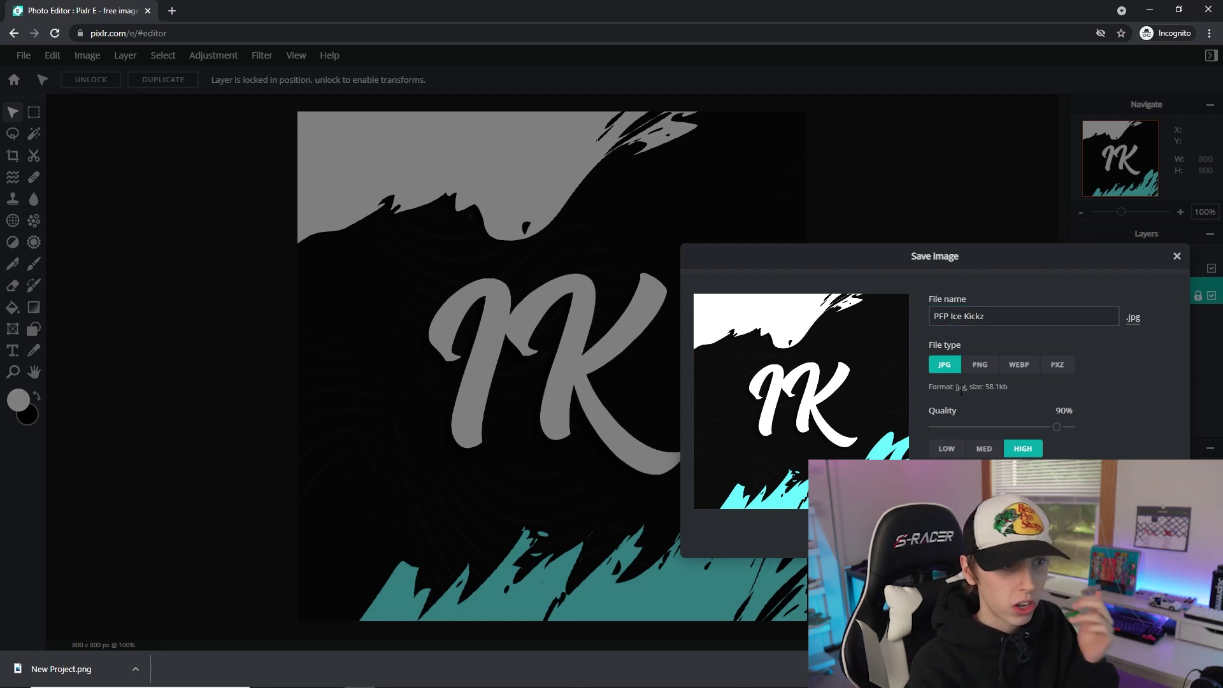
left_click_drag(1056, 427, 1087, 427)
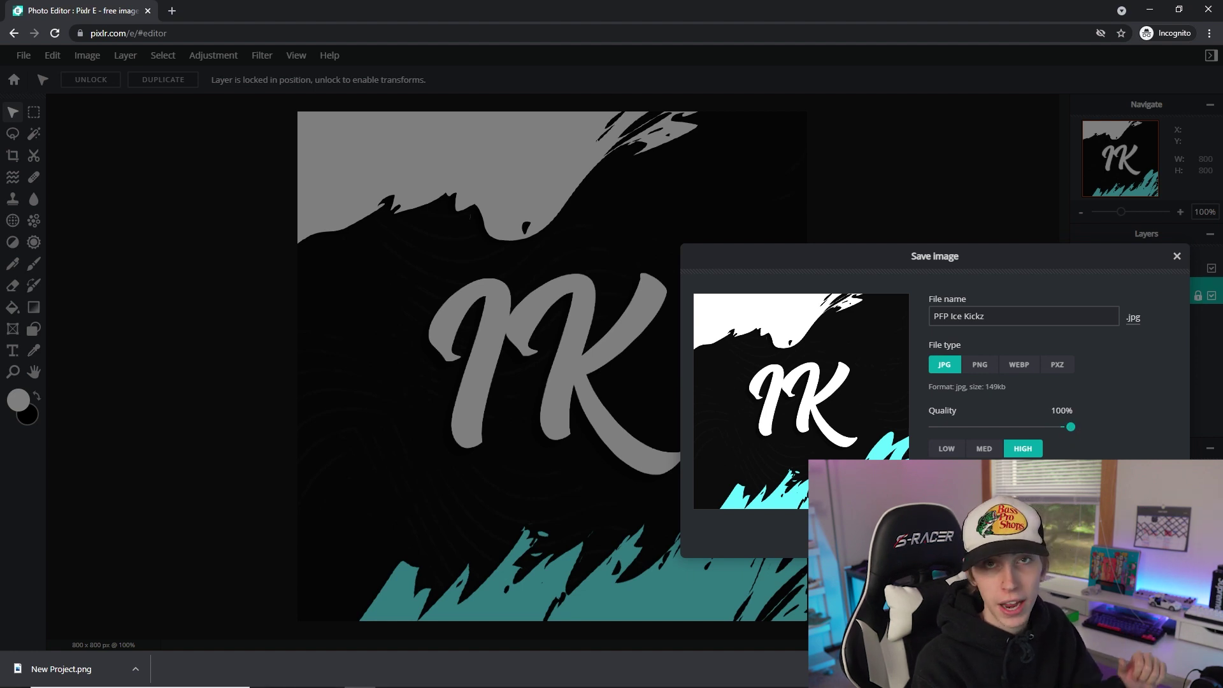
left_click(1140, 530)
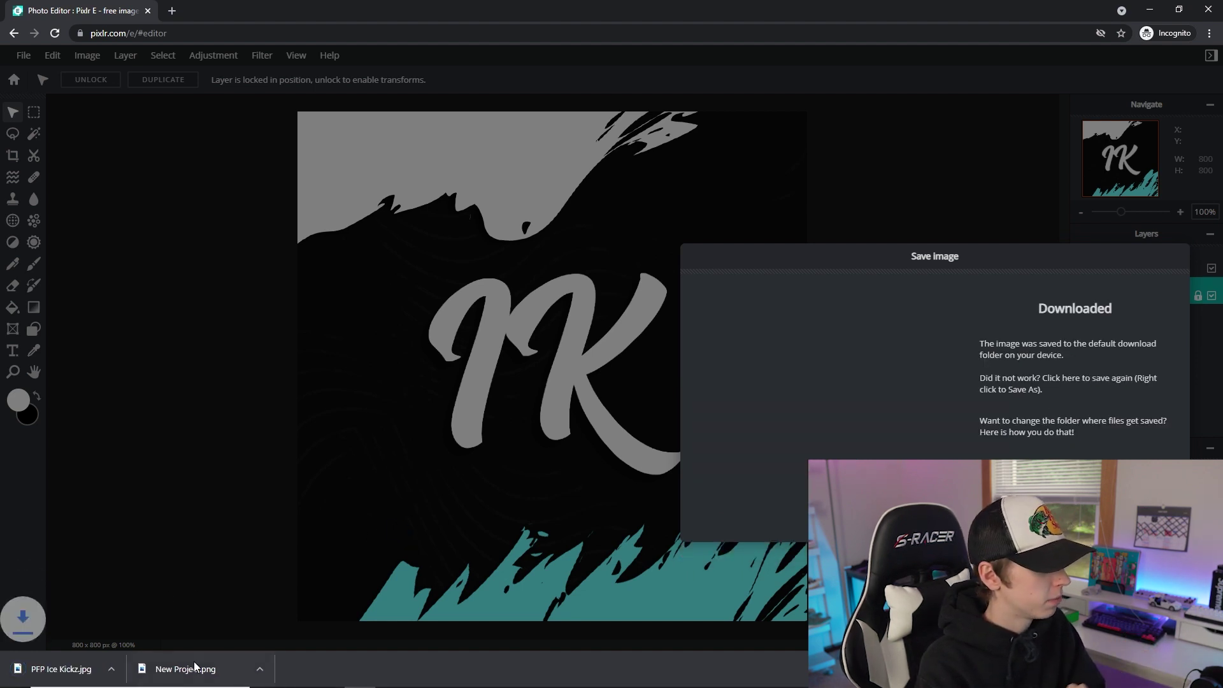
left_click(135, 669)
- Move PFP Ice Kickz.jpg from Downloads onto the desktop beside Logo PNG
left_click(173, 626)
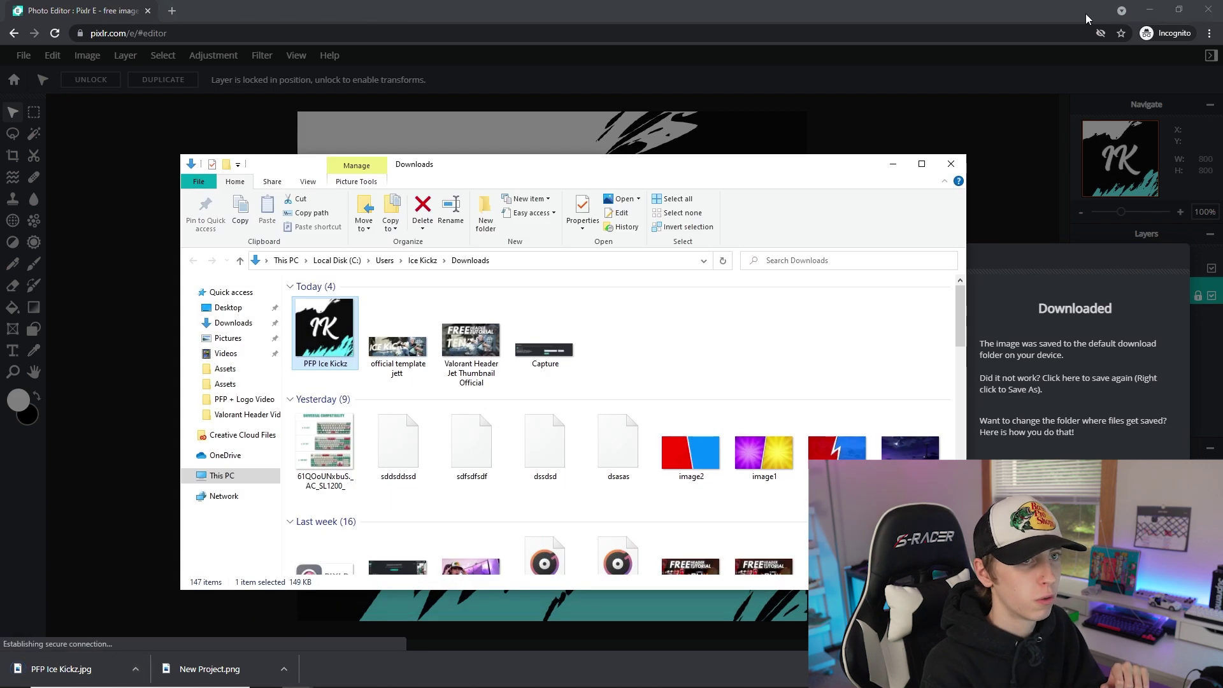
left_click(1150, 10)
left_click_drag(342, 325, 435, 146)
key("super+d")
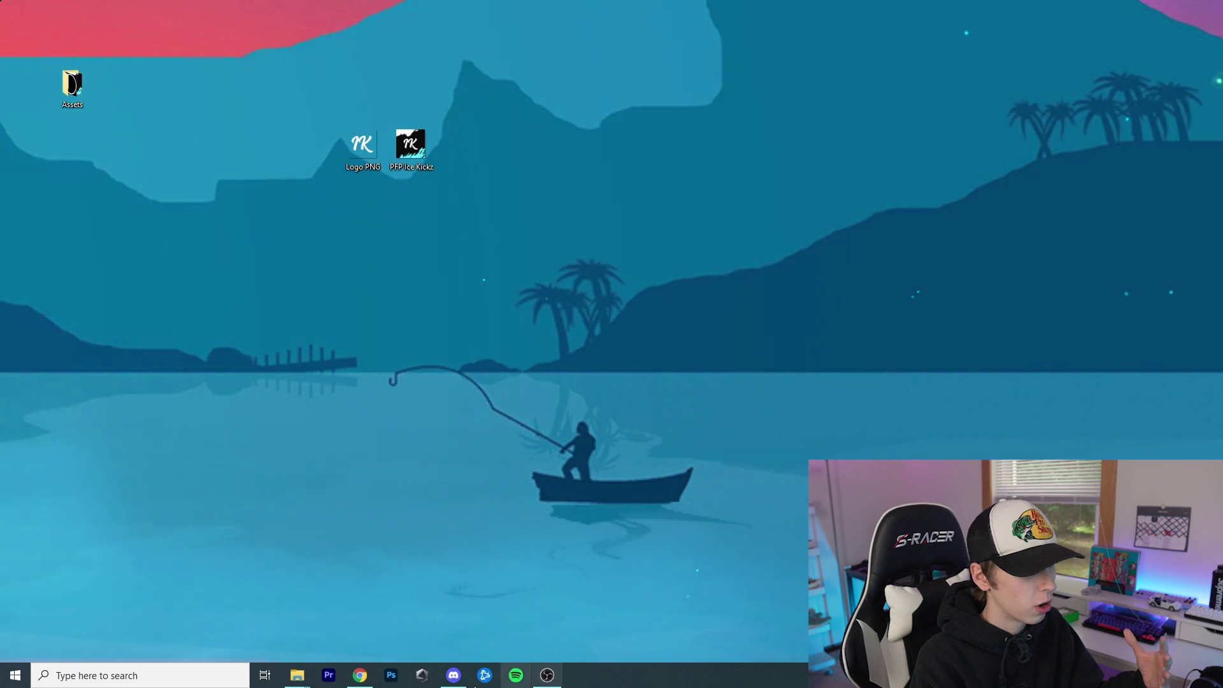
- Dismiss the download confirmation and close the current design in Pixlr E
left_click(360, 676)
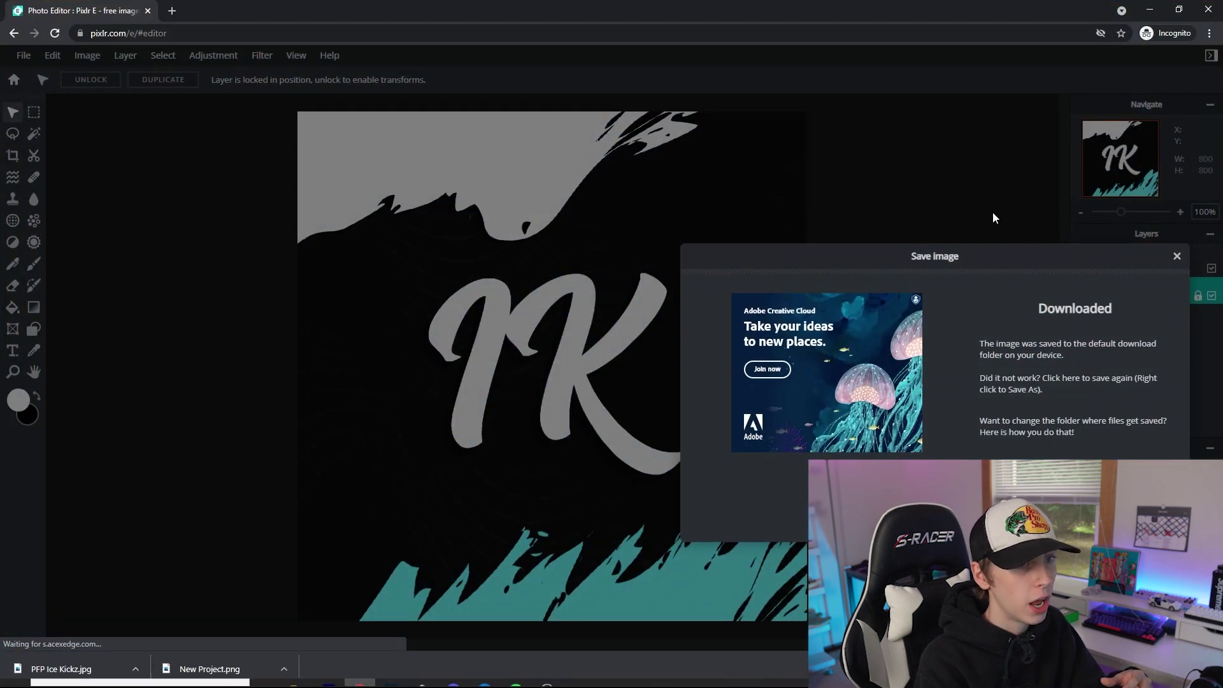
left_click(1176, 254)
left_click(24, 55)
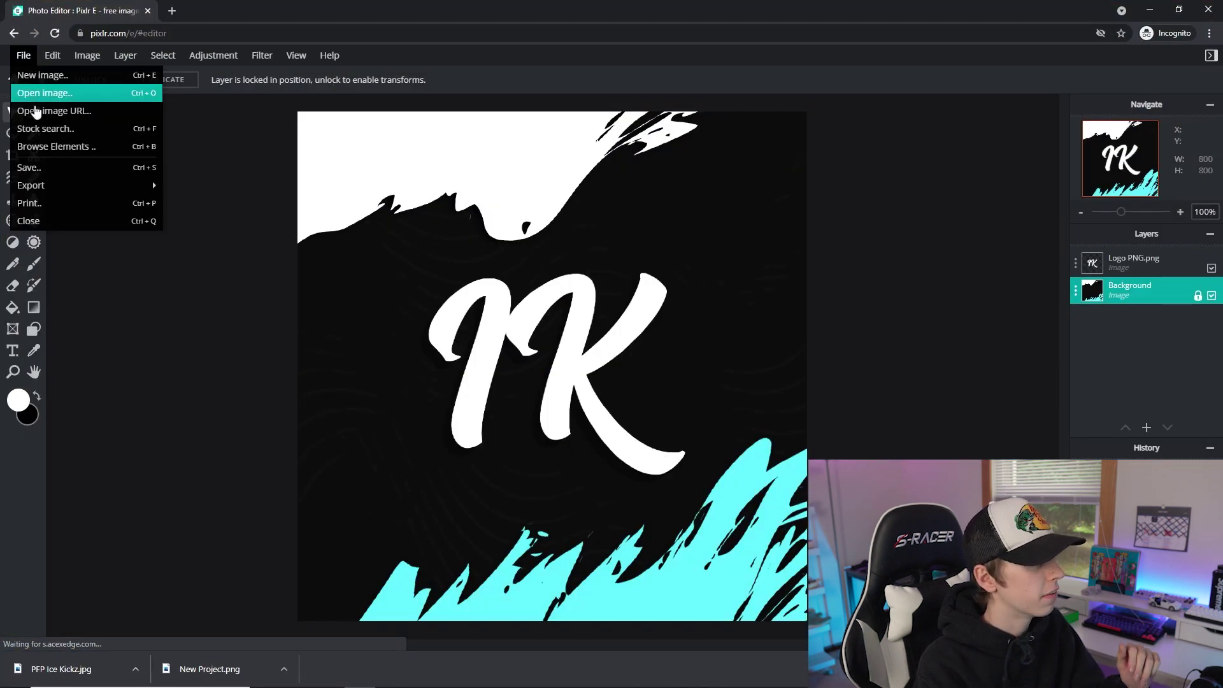
left_click(39, 221)
- Reopen PFP Ice Kickz.jpg from the Desktop and unlock its Background layer
left_click(541, 243)
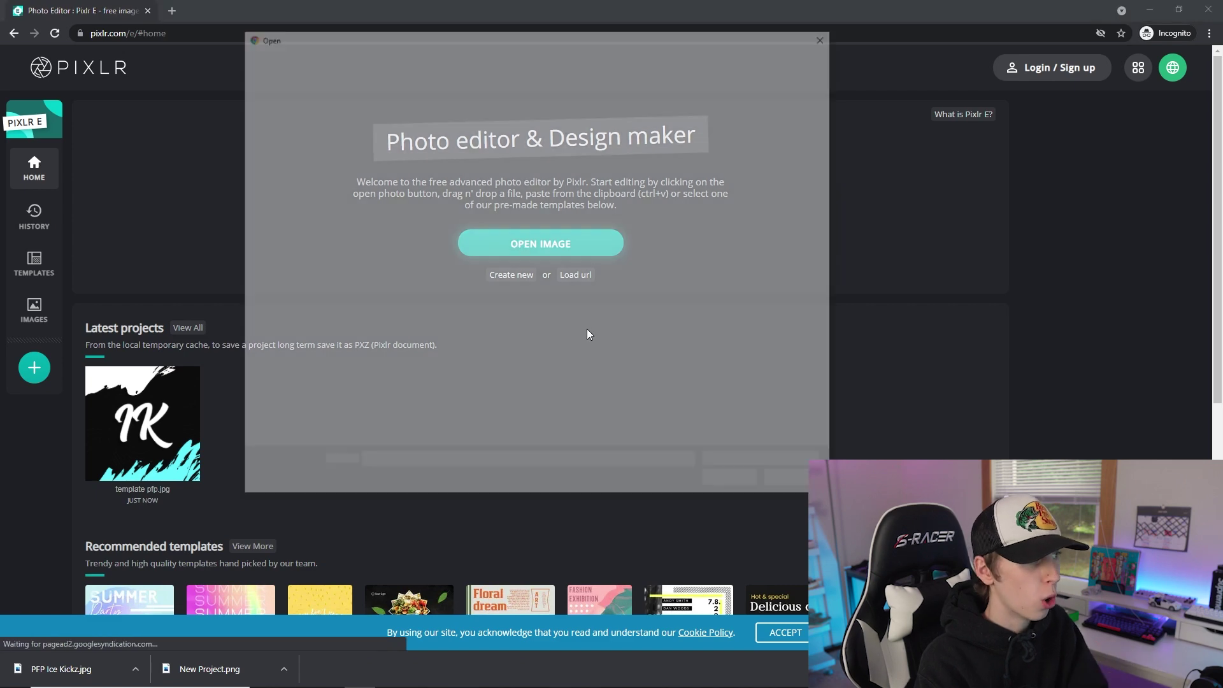
scroll(706, 391, "down", 15)
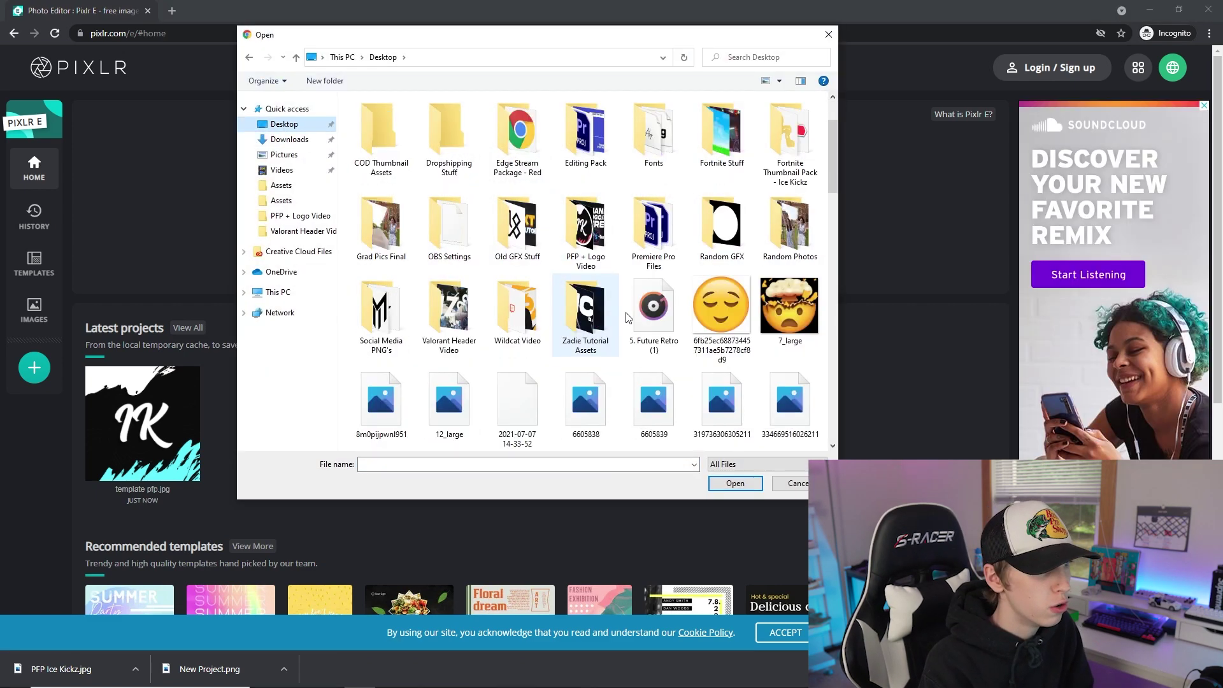
scroll(705, 392, "up", 10)
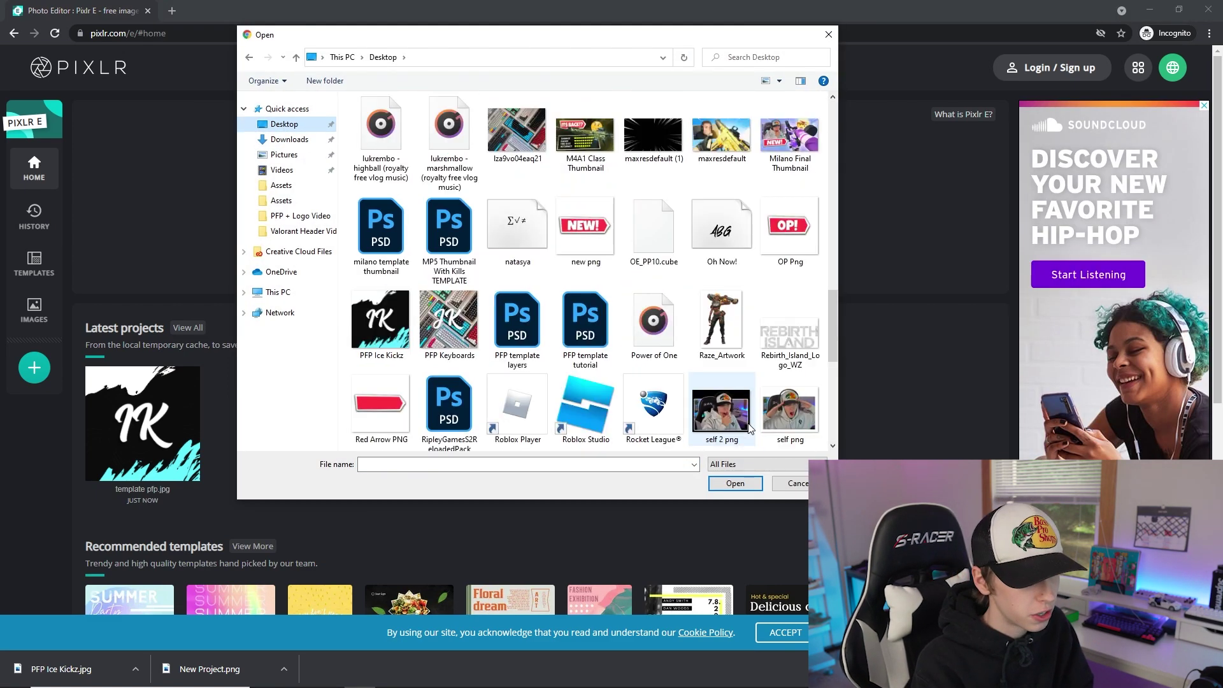
double_click(374, 309)
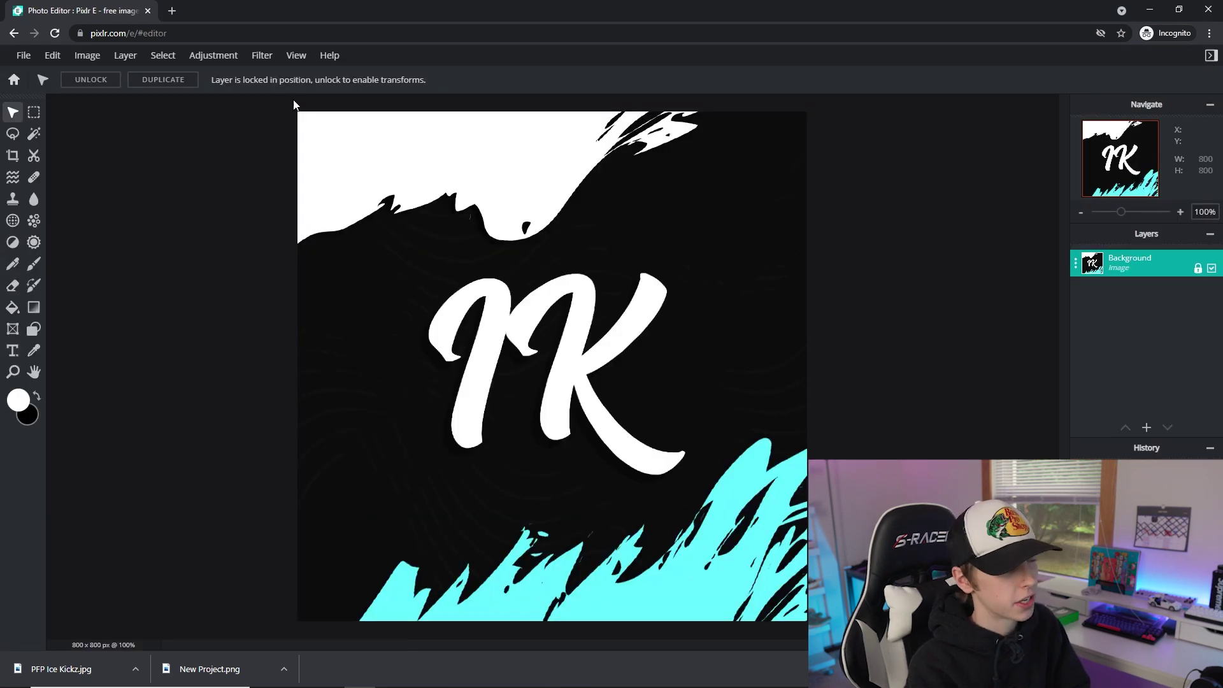
left_click(1200, 269)
- Recolour the cyan bottom splashes pink with Hue & saturation at hue 132, saturation 44
left_click(207, 58)
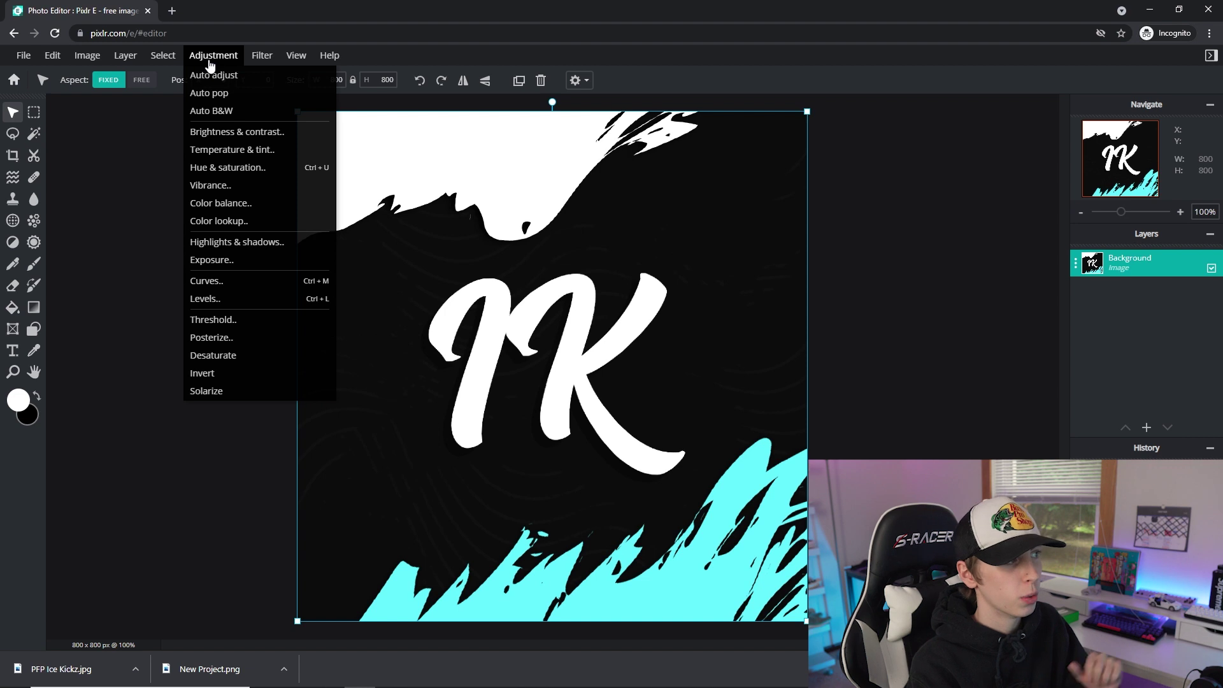
left_click(231, 168)
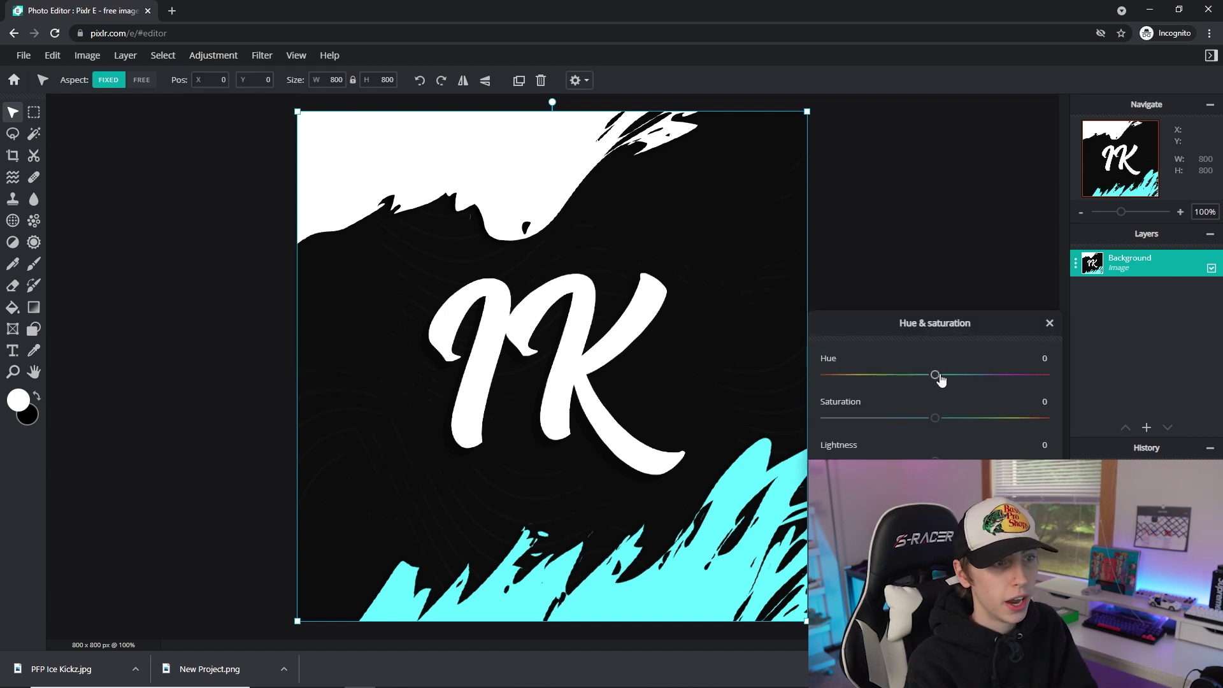
left_click_drag(899, 382, 849, 377)
right_click(863, 384)
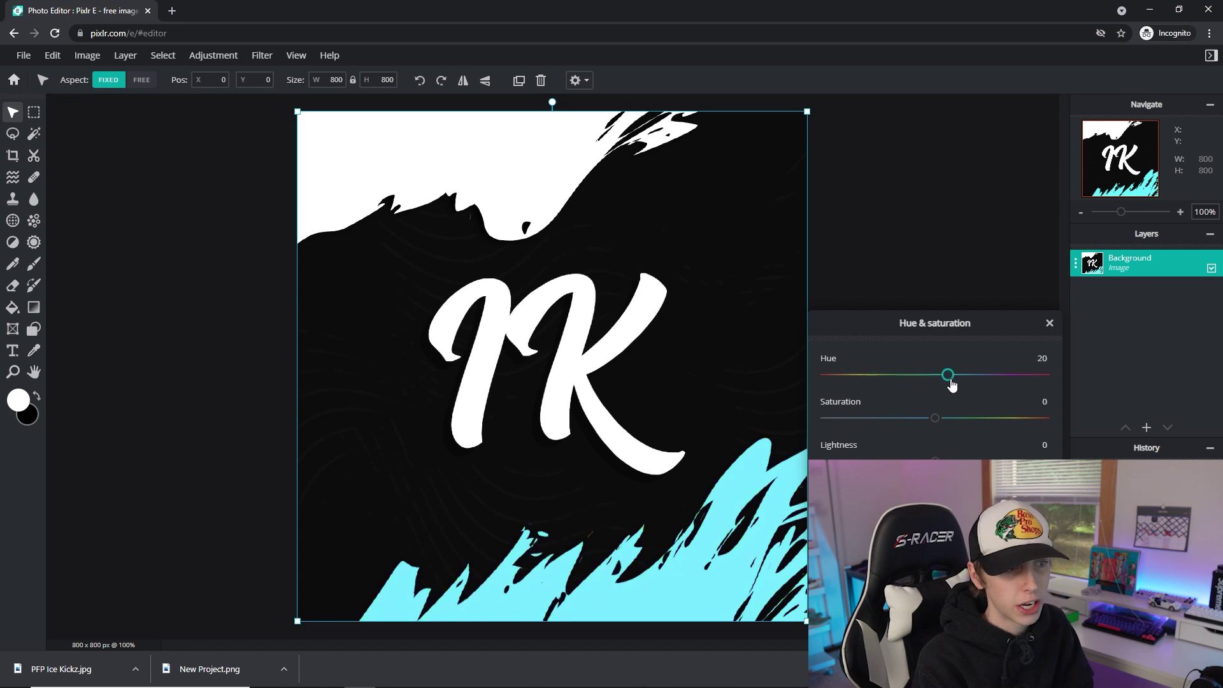
left_click_drag(1008, 380, 874, 379)
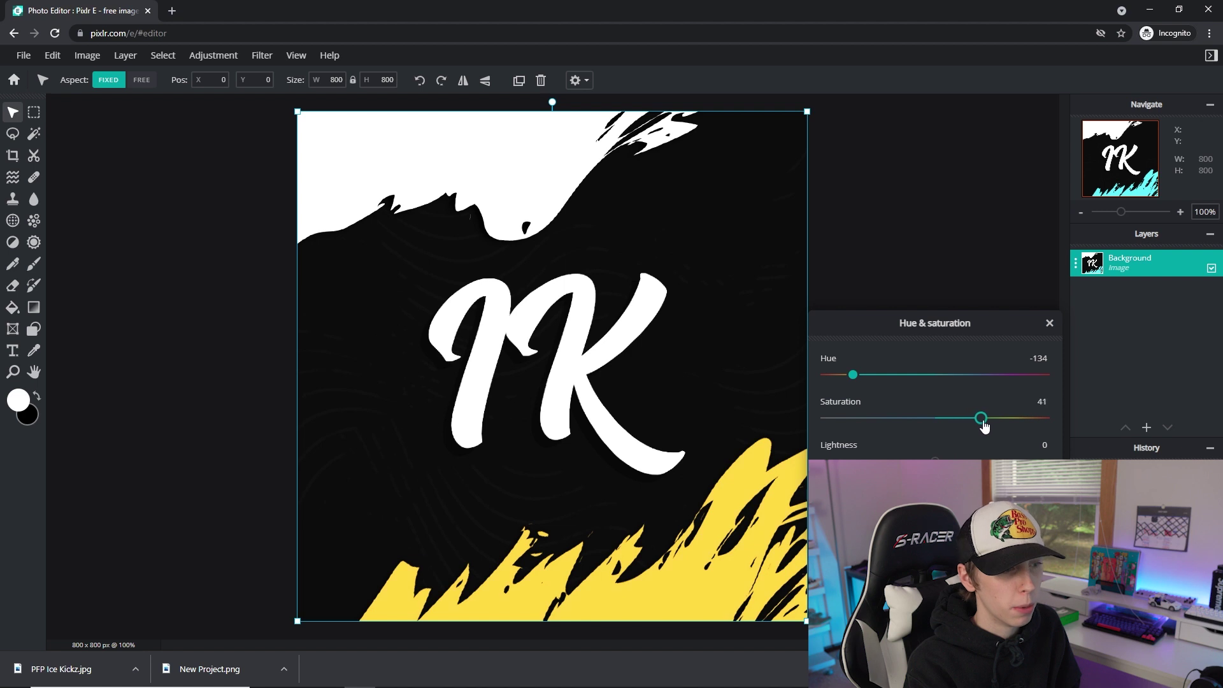
left_click_drag(871, 376, 1028, 386)
left_click_drag(1001, 425, 1025, 425)
left_click(987, 510)
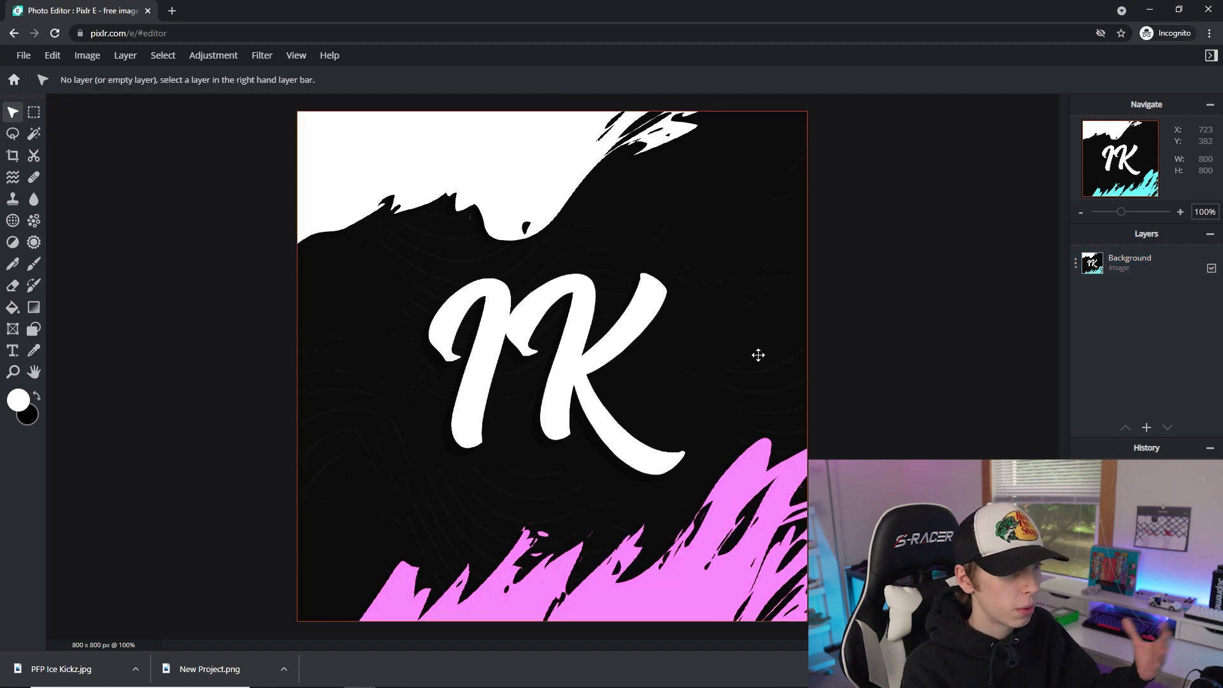
left_click(23, 55)
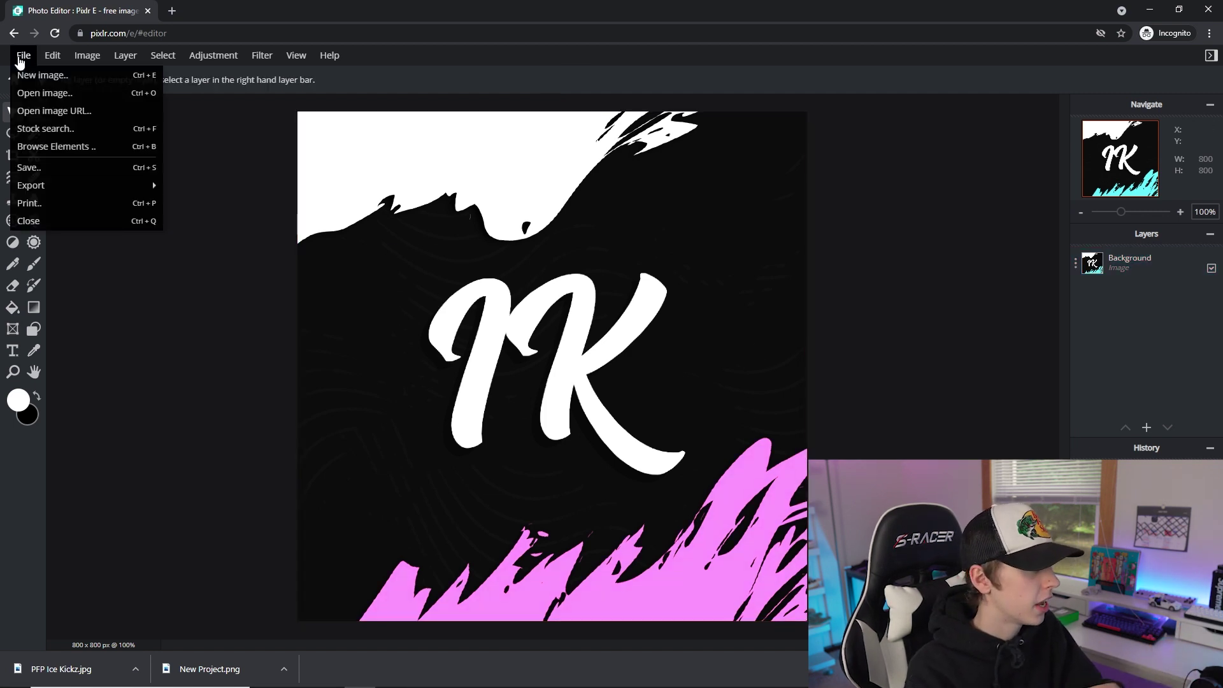
left_click(787, 329)
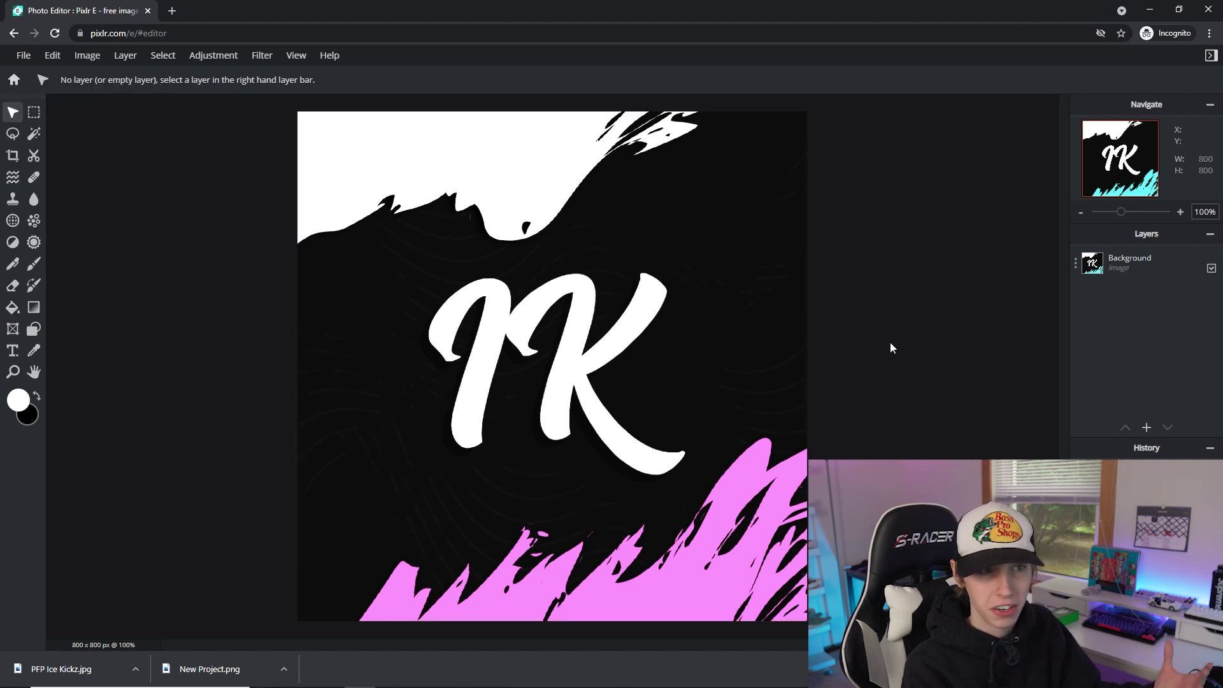